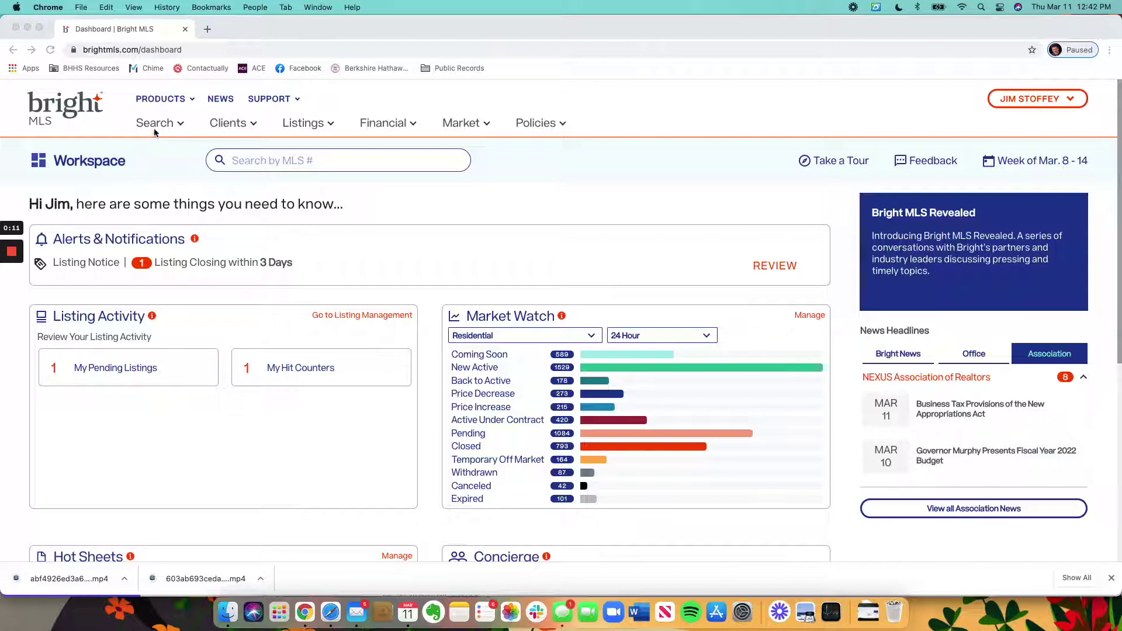
Step: Start a new Residential Sale search from the Search menu
click(156, 133)
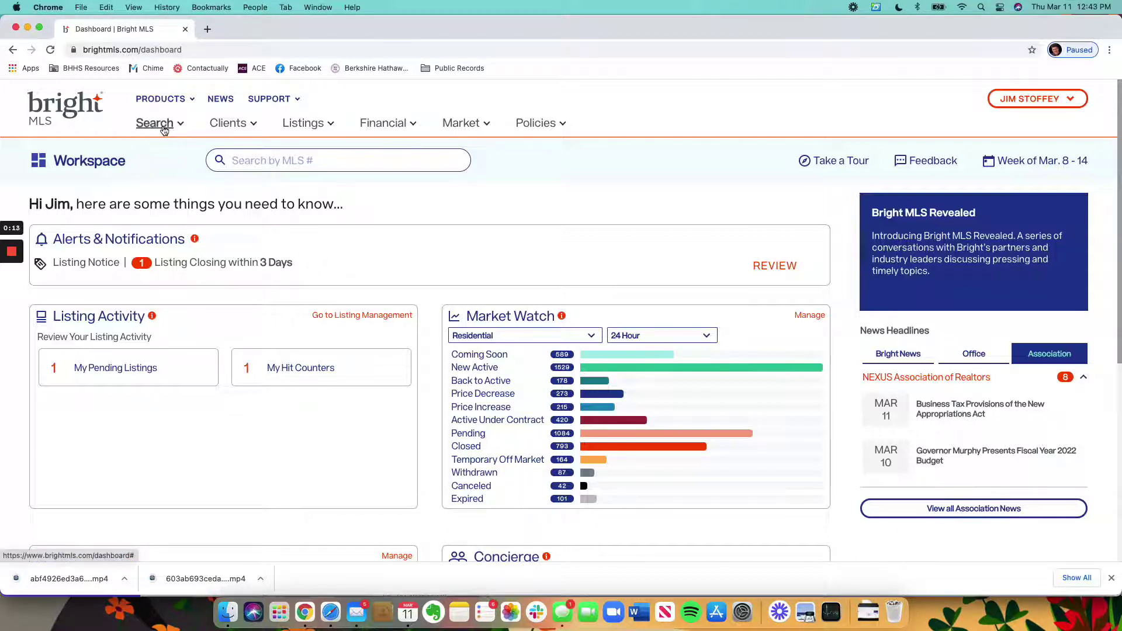
click(165, 130)
click(182, 218)
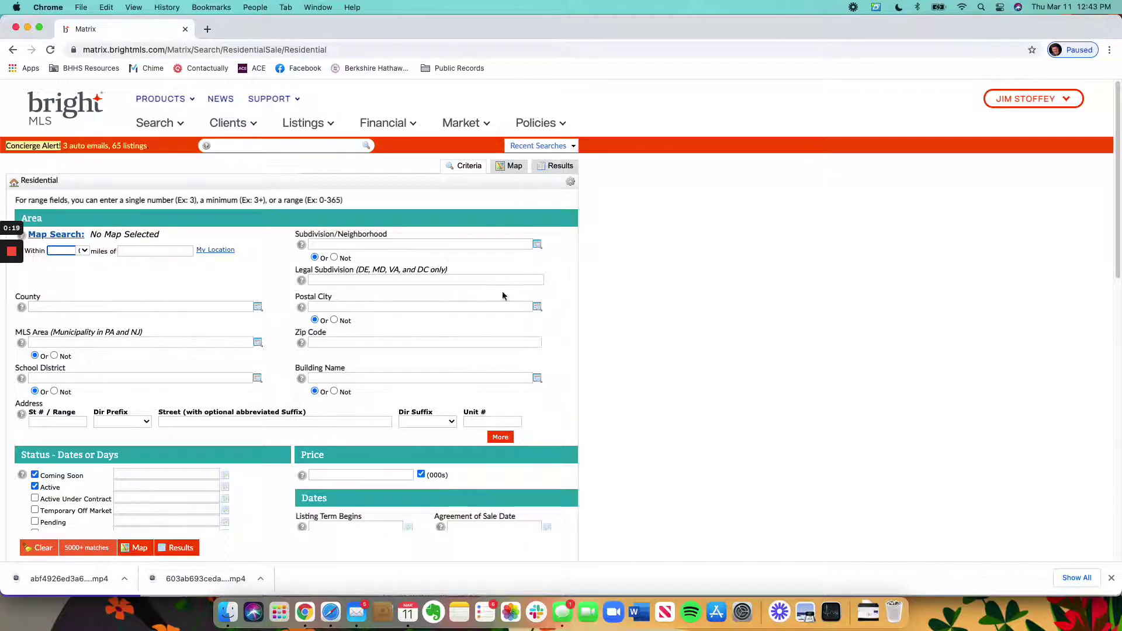
Step: Filter by subdivision WOODCREST (CAMDEN NJ) and show the 7 matching listings
click(449, 244)
text(woodc)
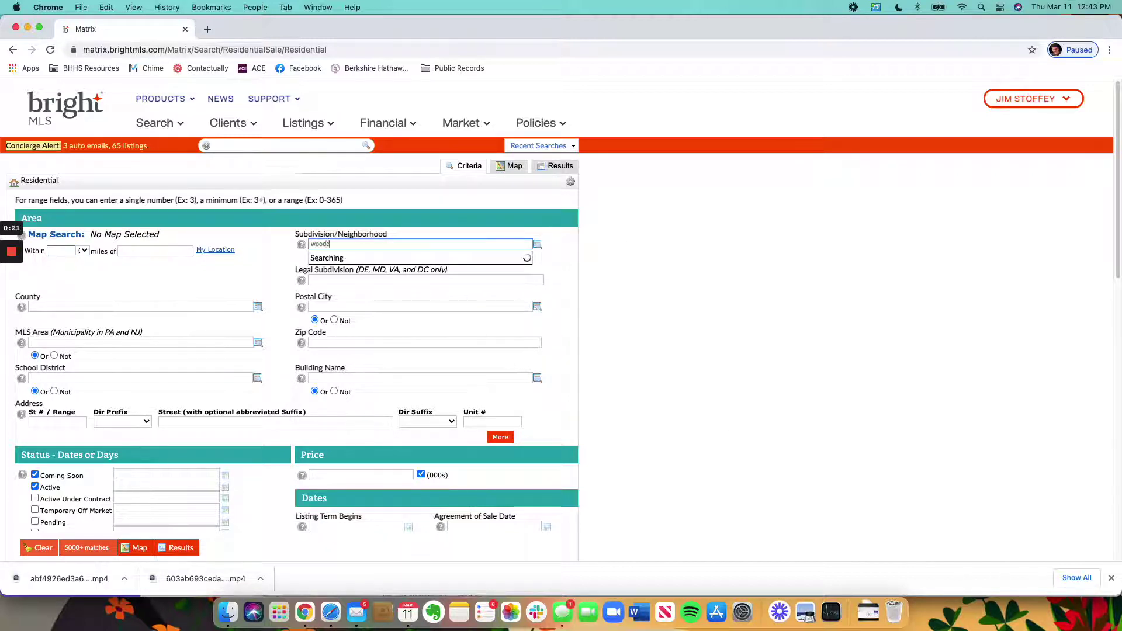
text(rest)
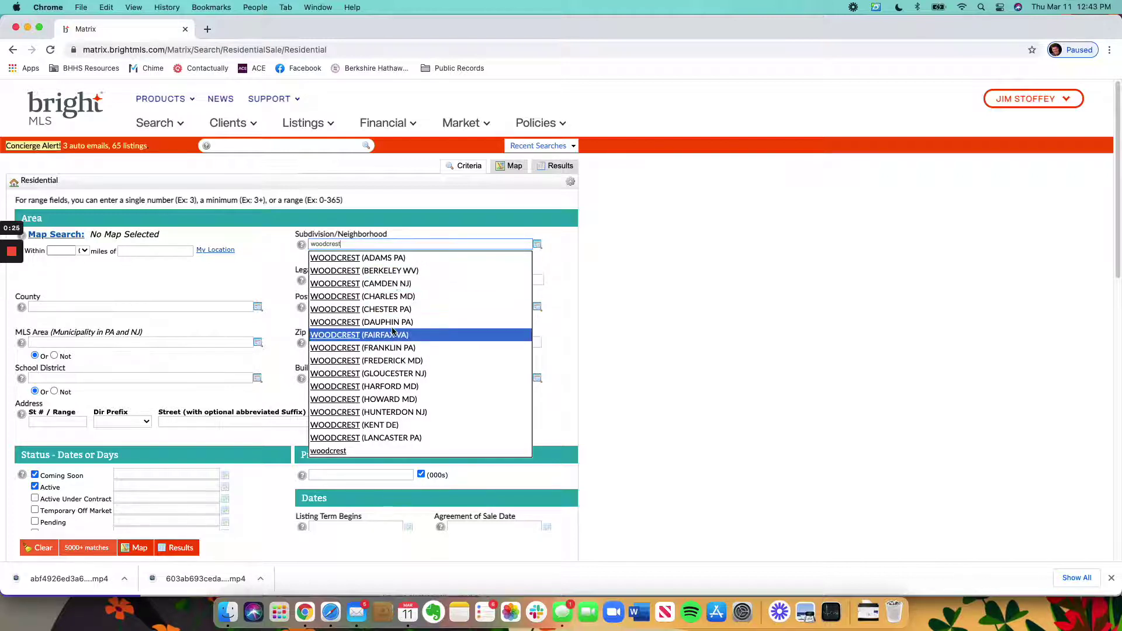
click(392, 284)
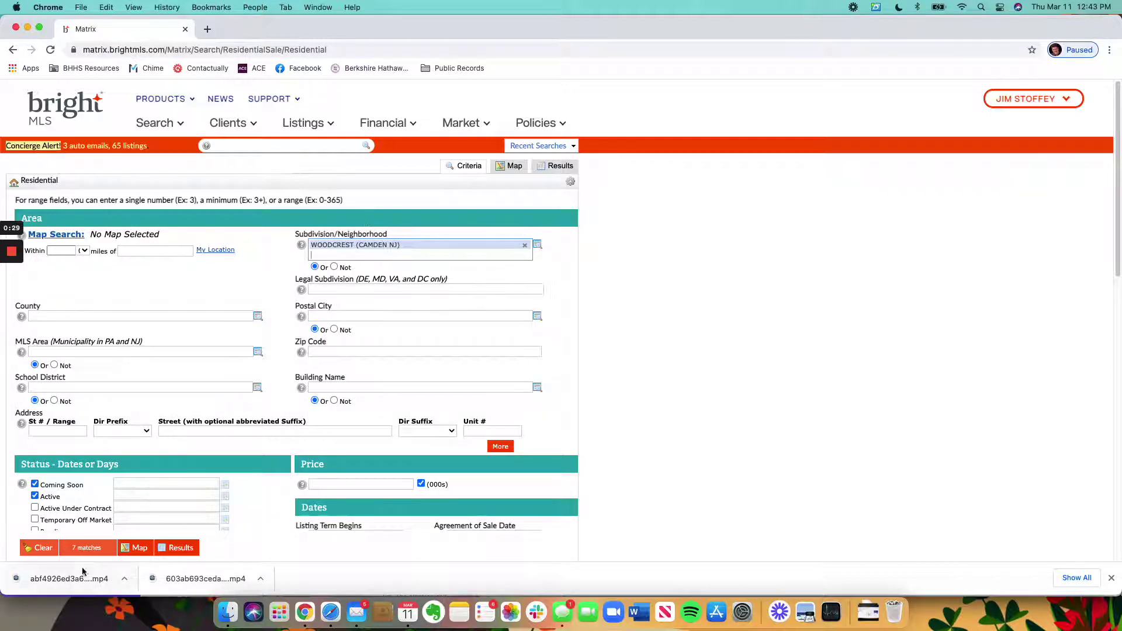
scroll(564, 331, down, 5)
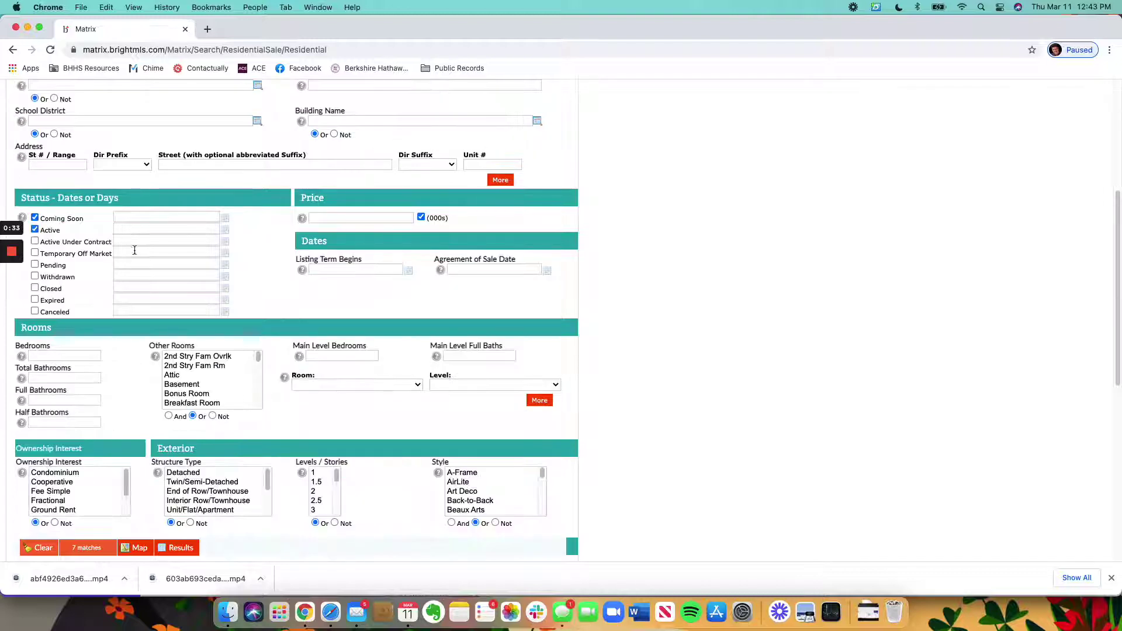
scroll(472, 441, up, 3)
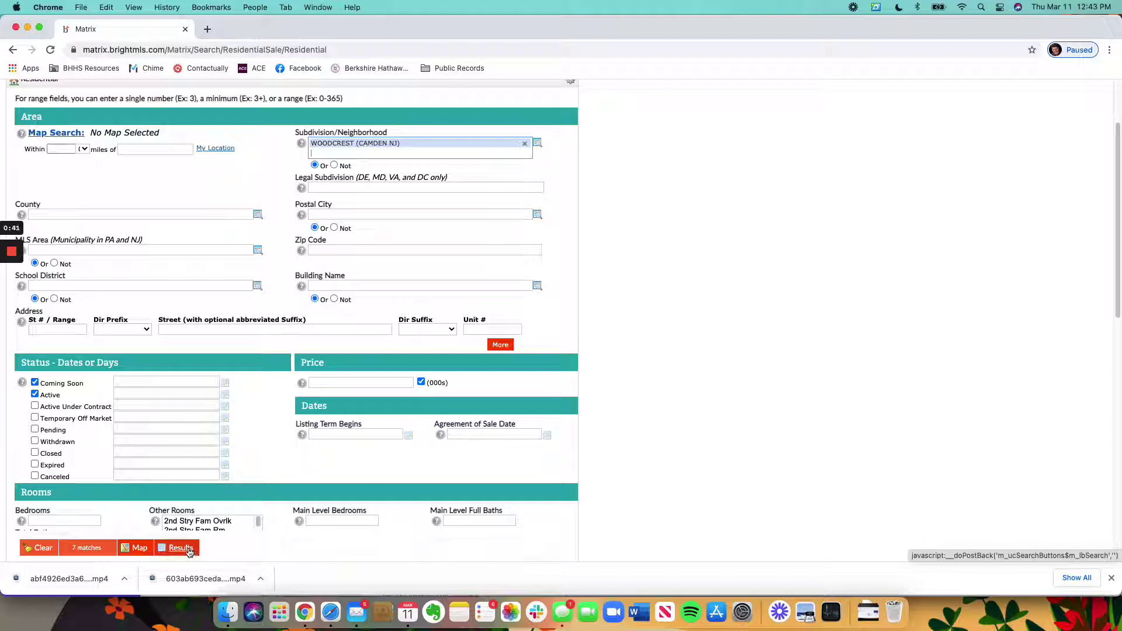
click(192, 551)
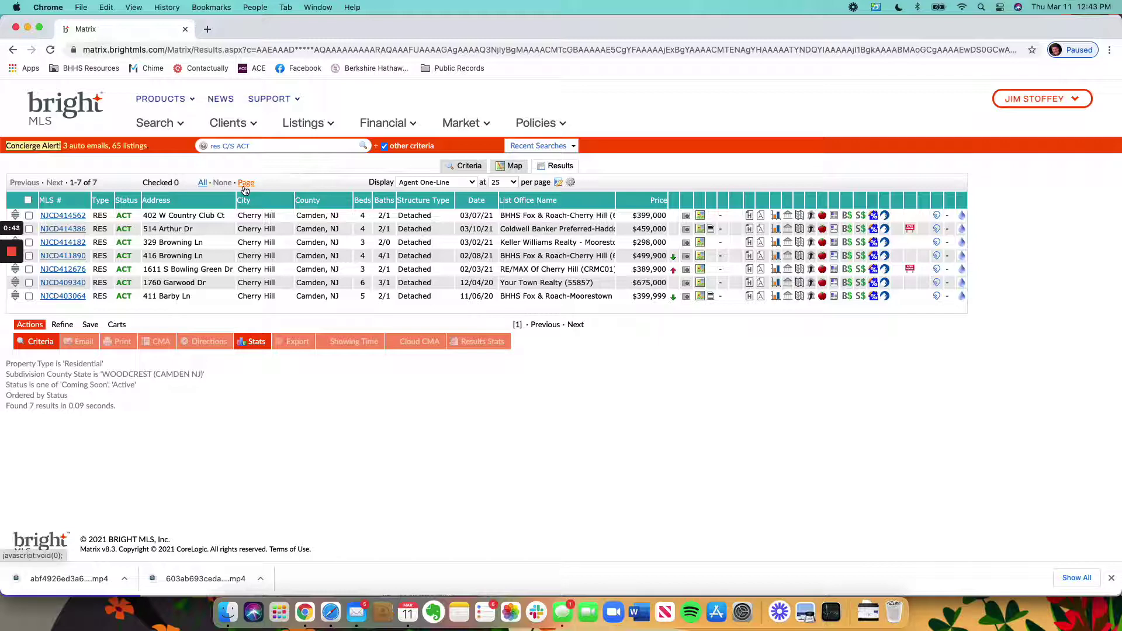
Step: Begin a new auto email from the Woodcrest results' Save options
click(91, 325)
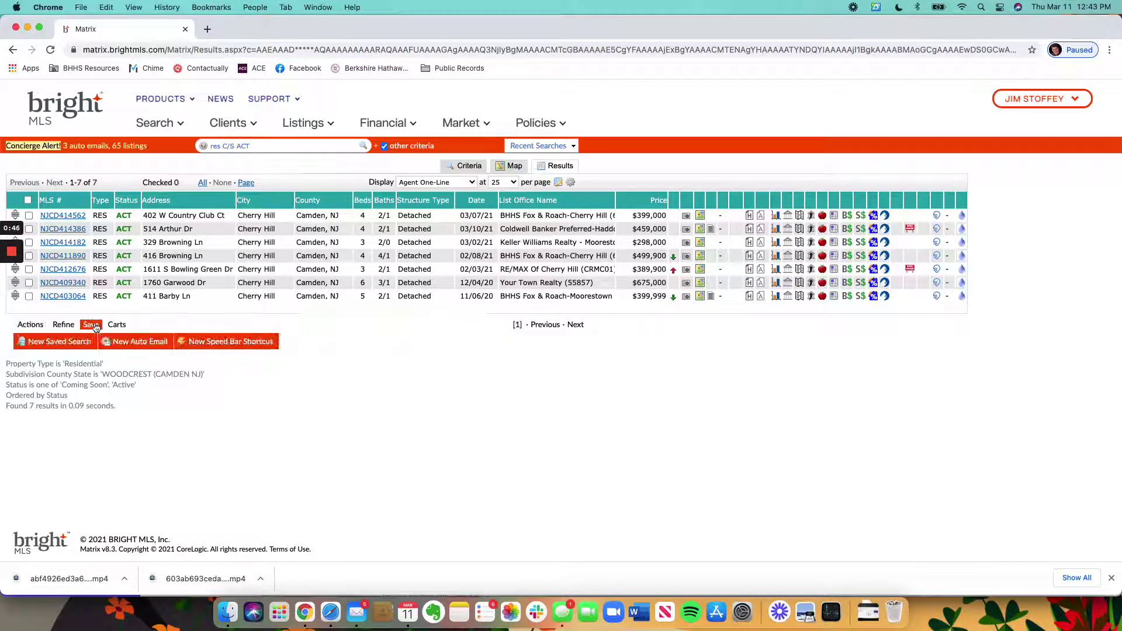
click(139, 343)
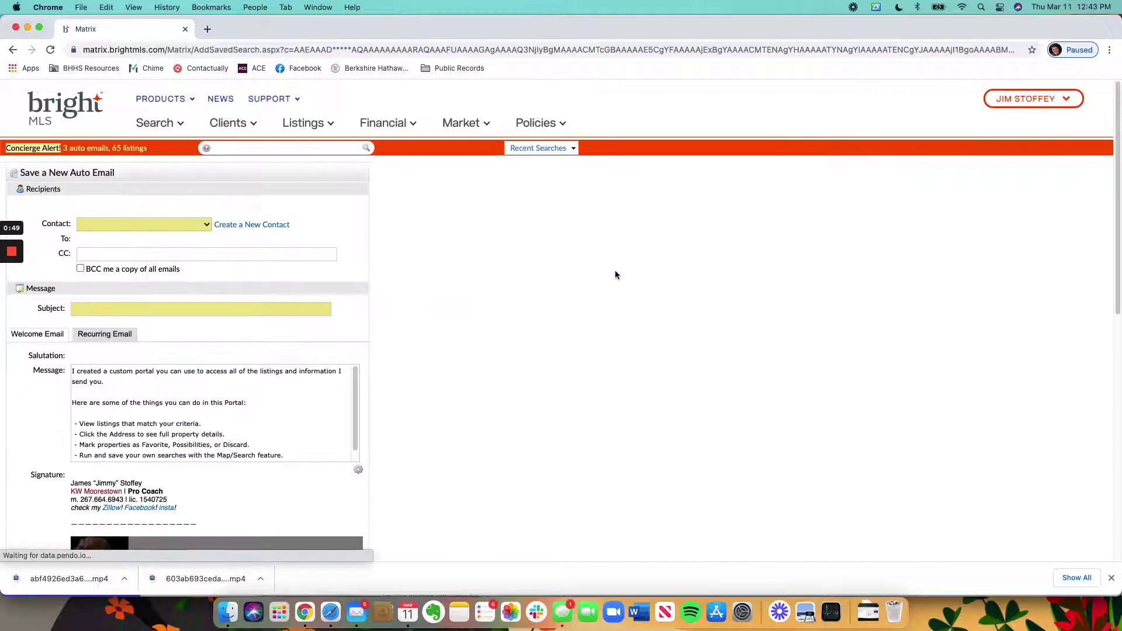
Step: Create a new contact with the first client's first name, surname and e-mail address
click(239, 227)
click(490, 182)
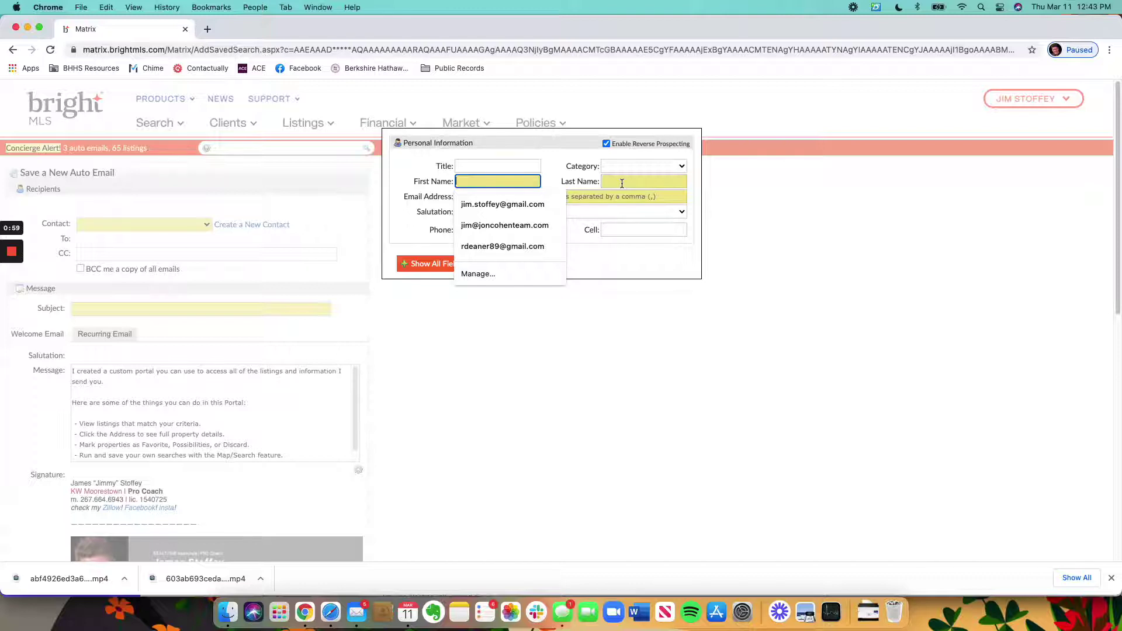
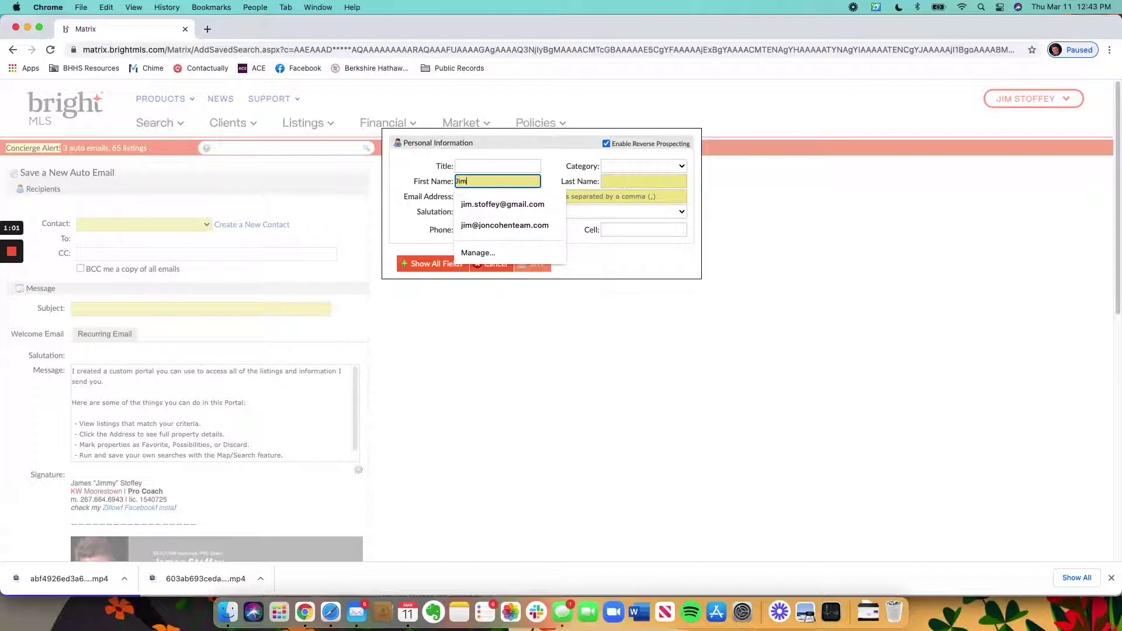
key(Tab)
key(Tab)
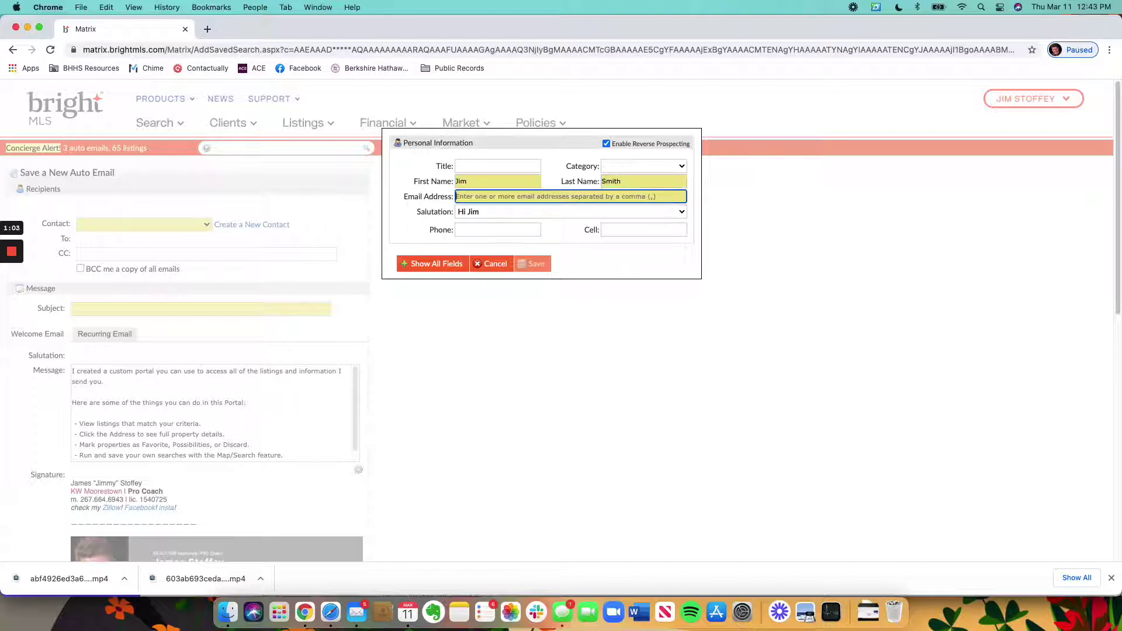
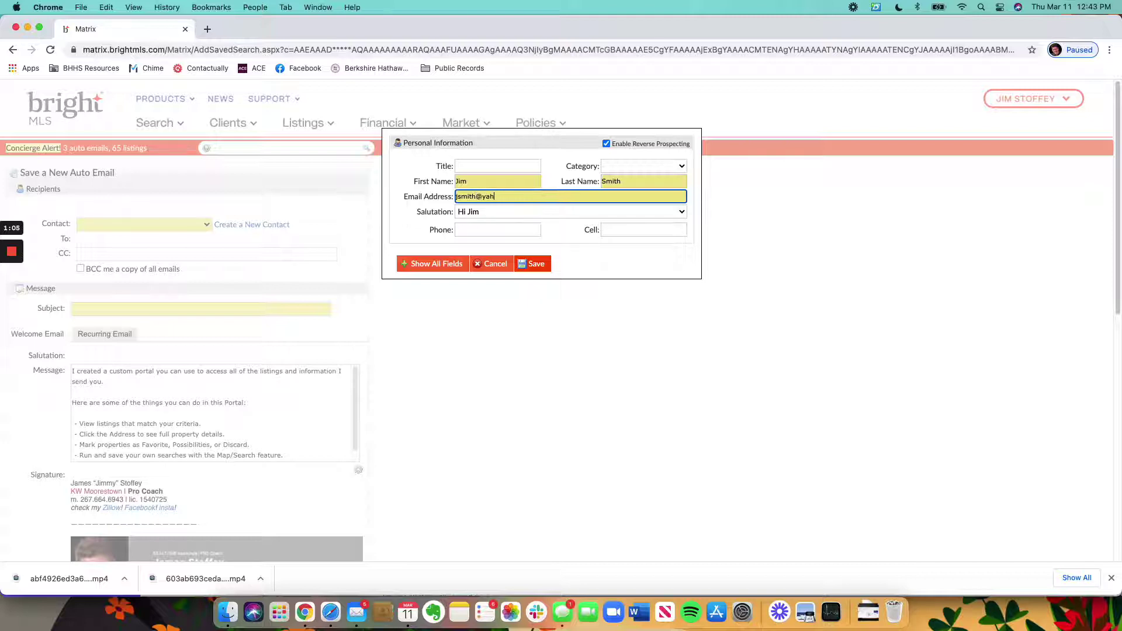
key(Tab)
key(Tab)
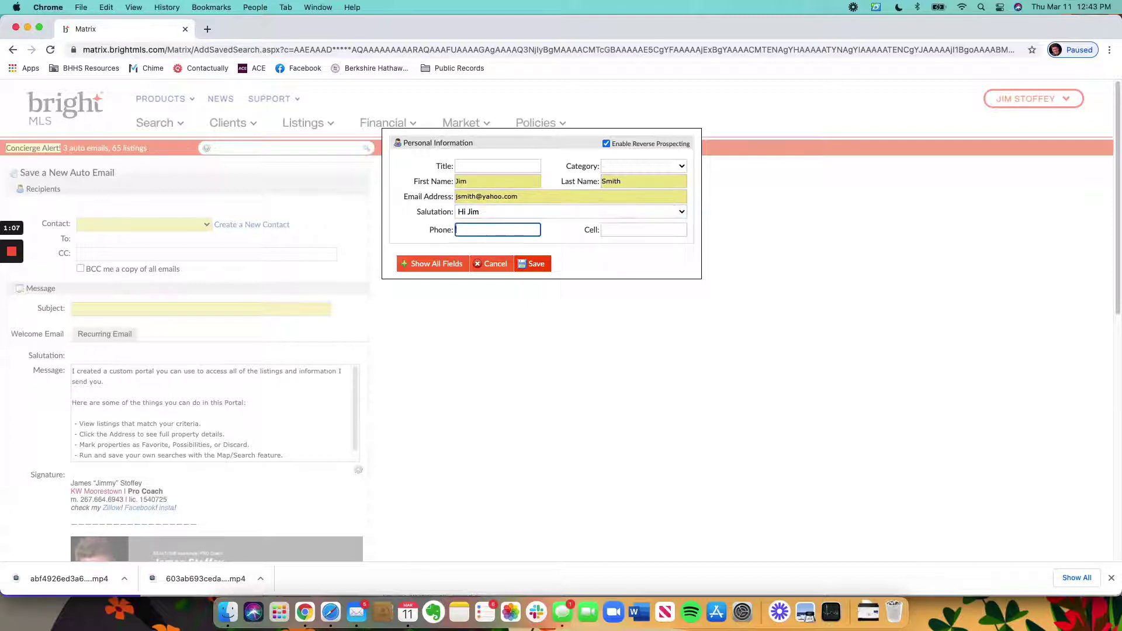
Step: Add the second client's e-mail address to the contact's e-mail field
click(591, 212)
click(591, 213)
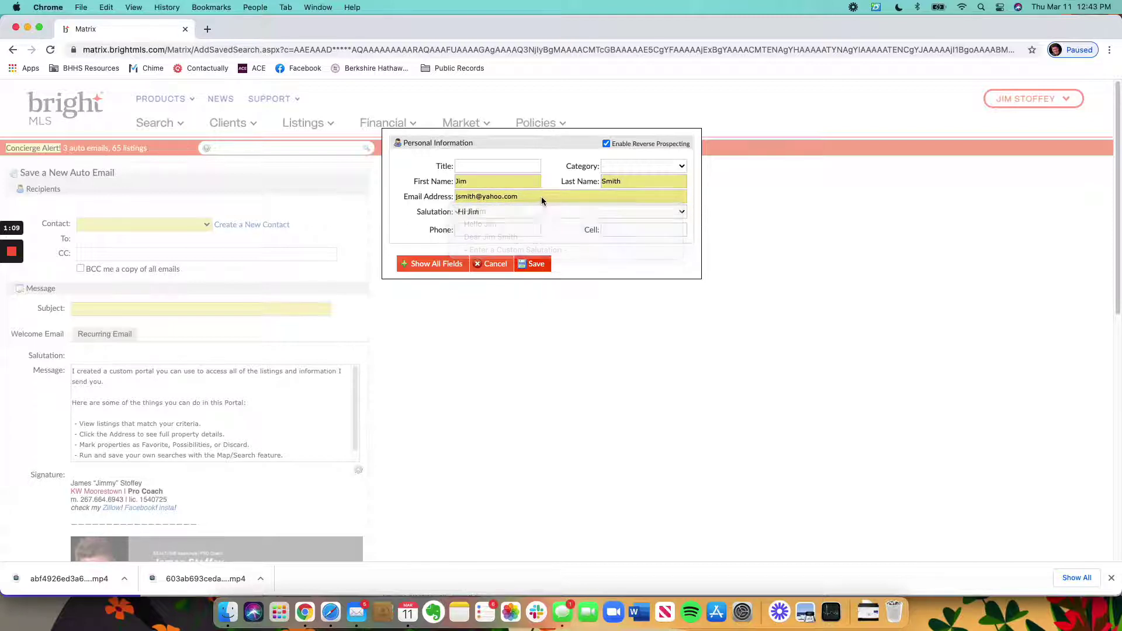
click(486, 176)
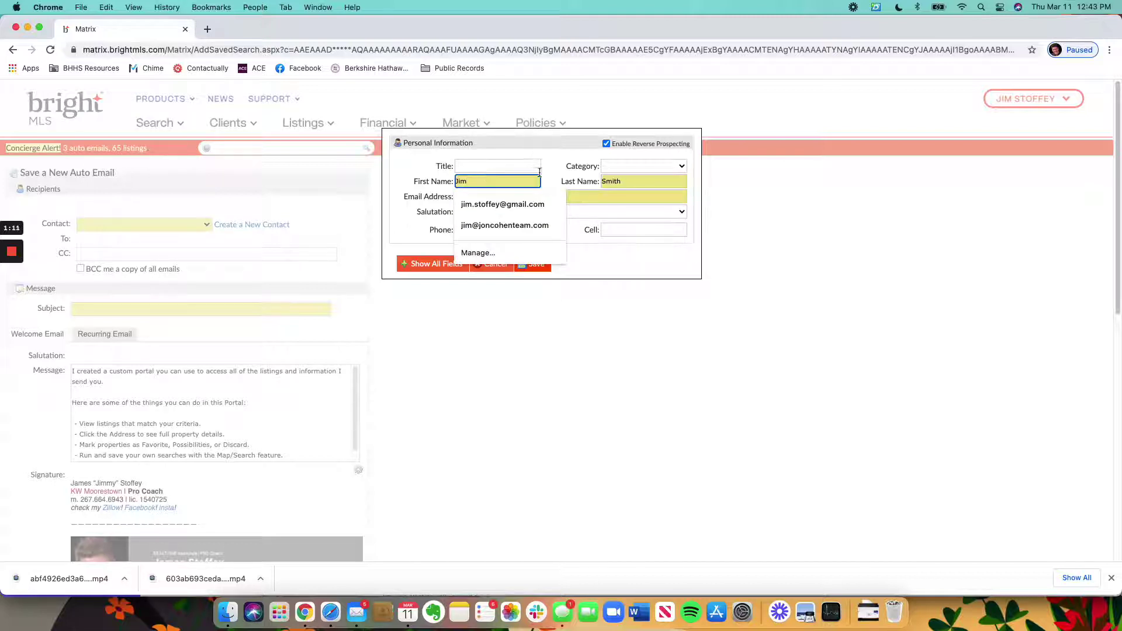
click(573, 194)
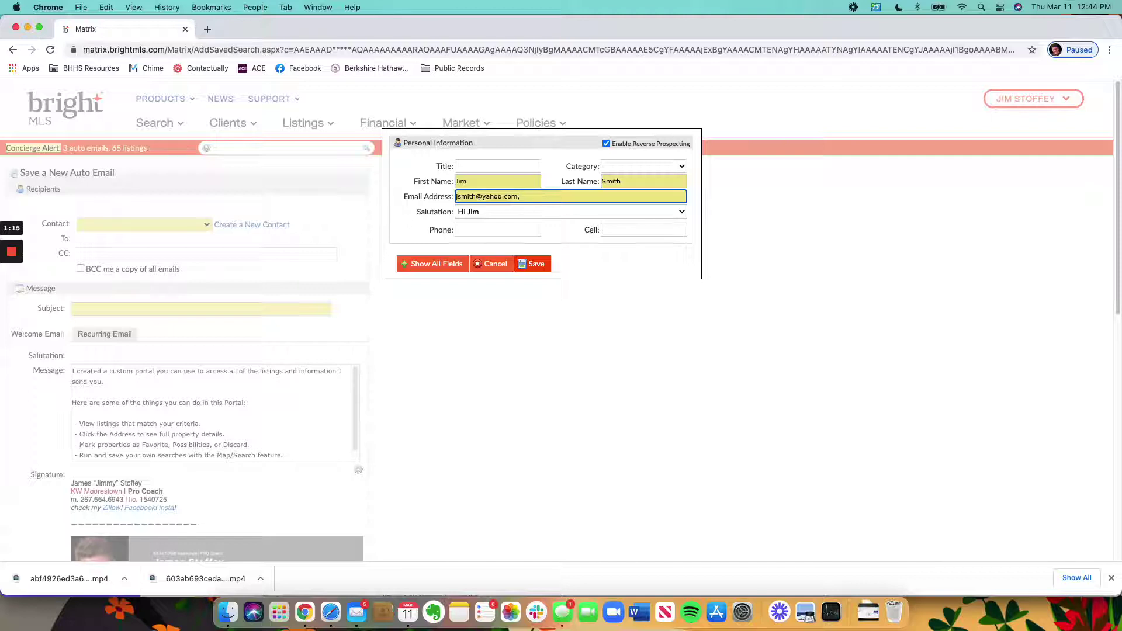
Step: Add the second client's first name and enter a custom family salutation
click(511, 180)
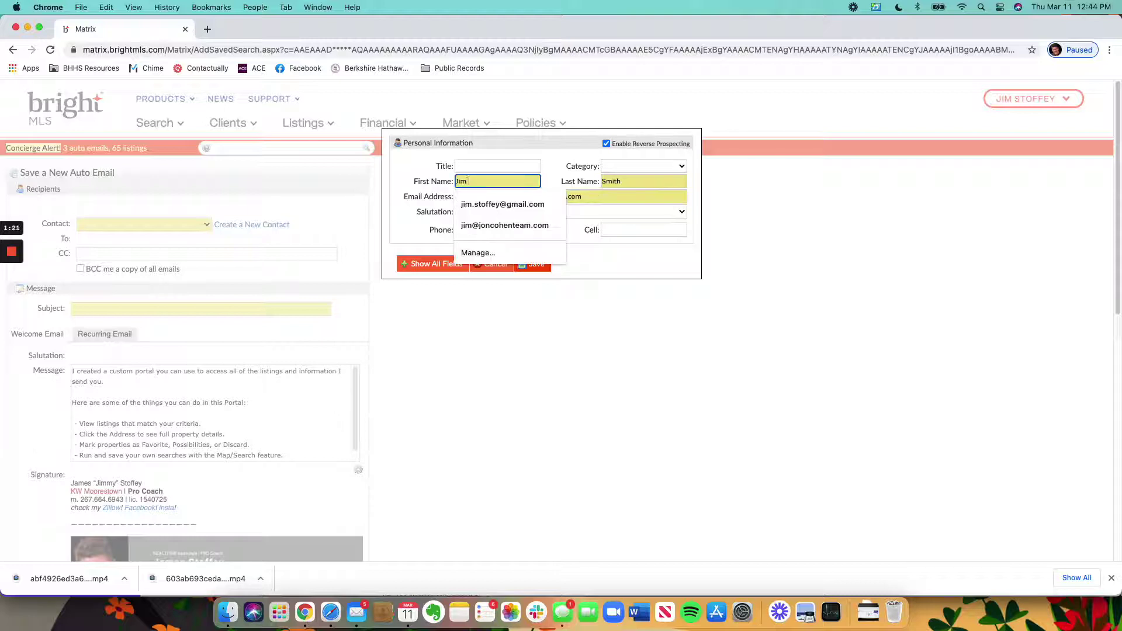
text(& Li)
text(nda)
key(BackSpace)
text(da)
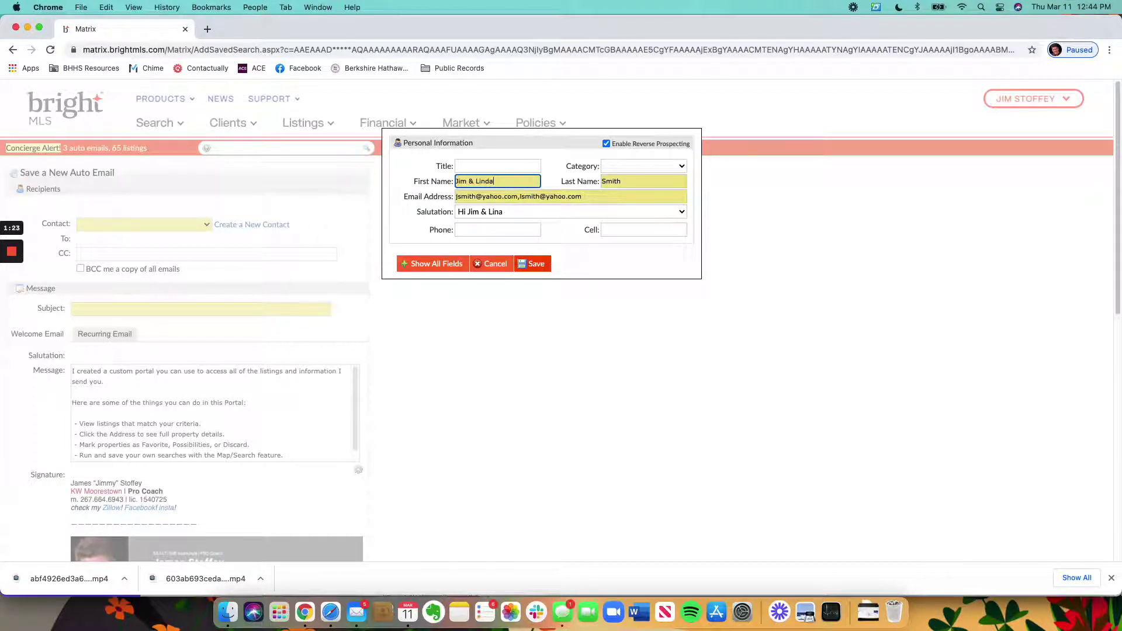
click(499, 214)
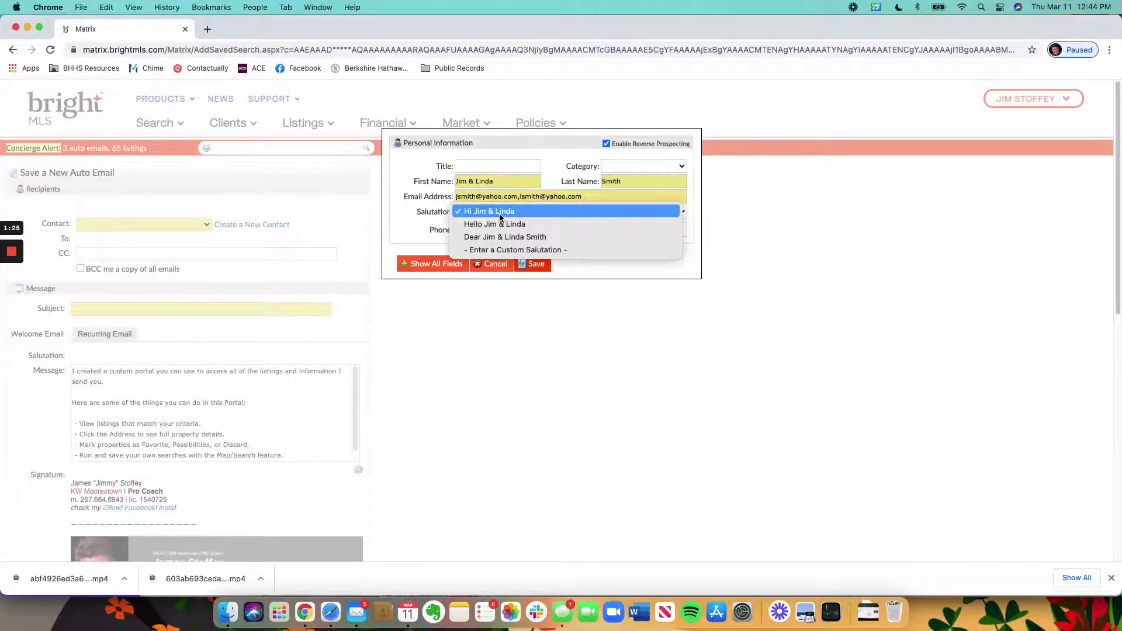
click(492, 251)
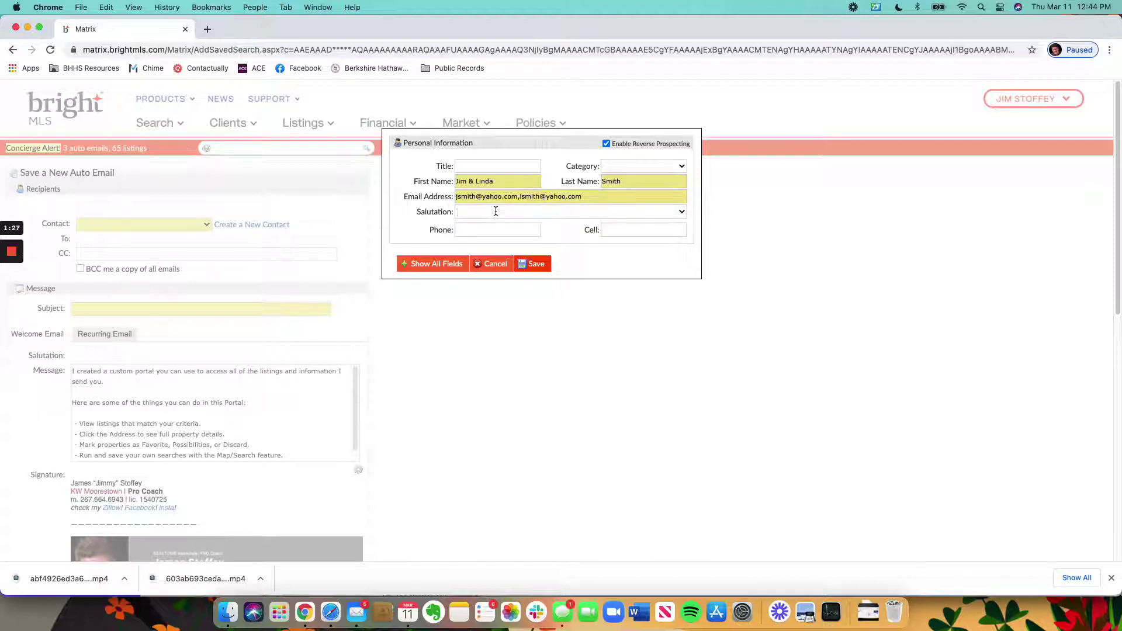
text(Hello Smith Family,)
Step: Save the new contact as recipient and opt to receive a copy of each email
click(533, 263)
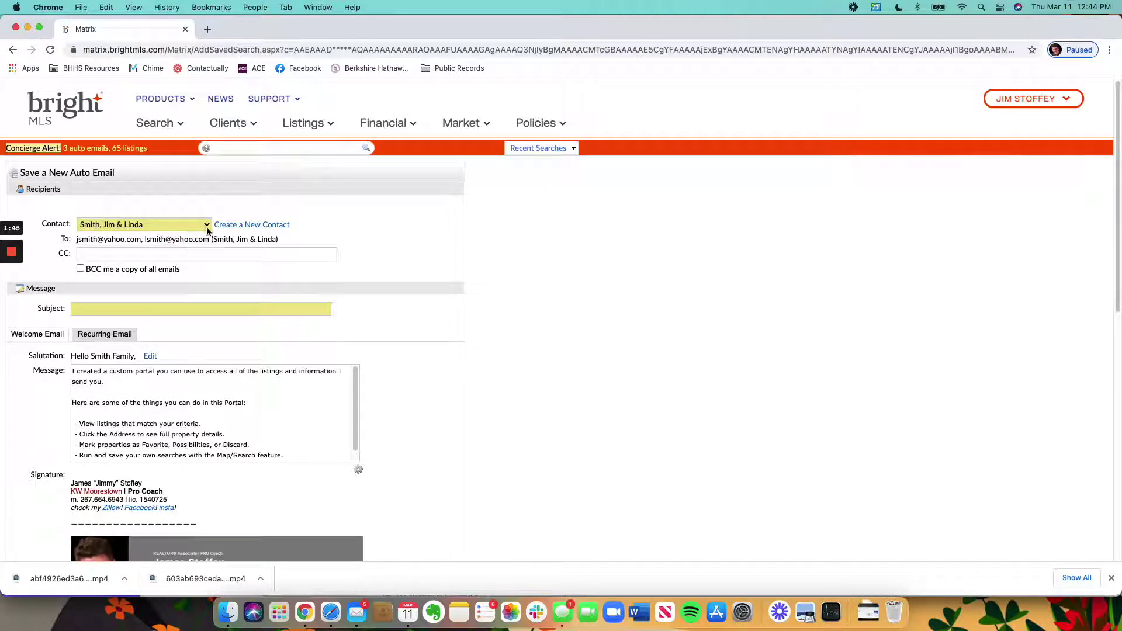
scroll(126, 224, down, 1)
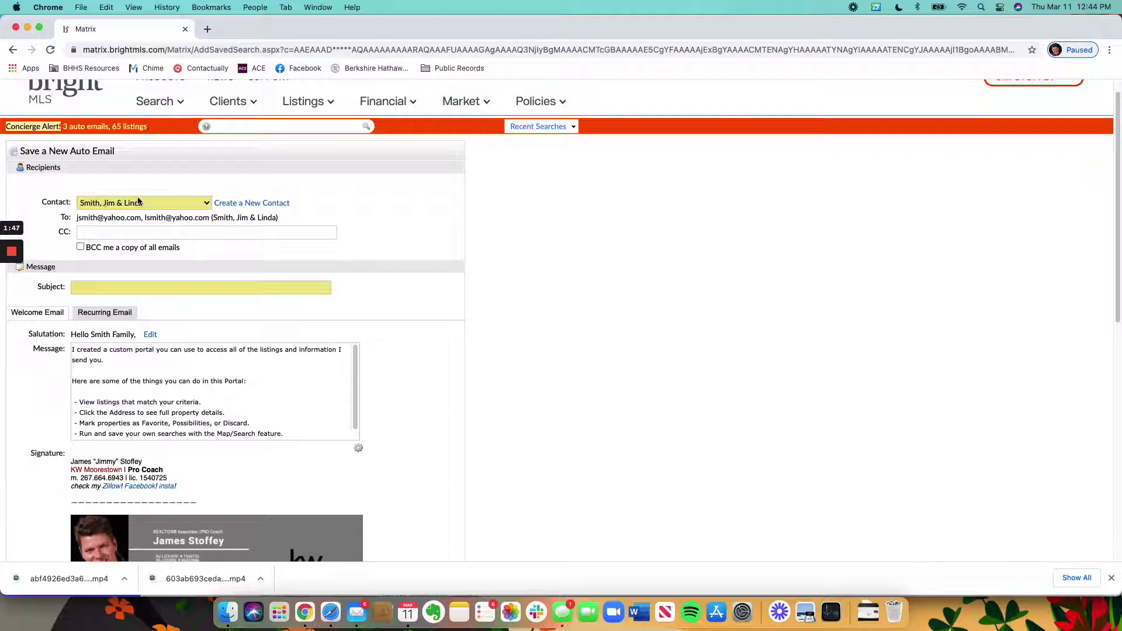
scroll(139, 201, down, 1)
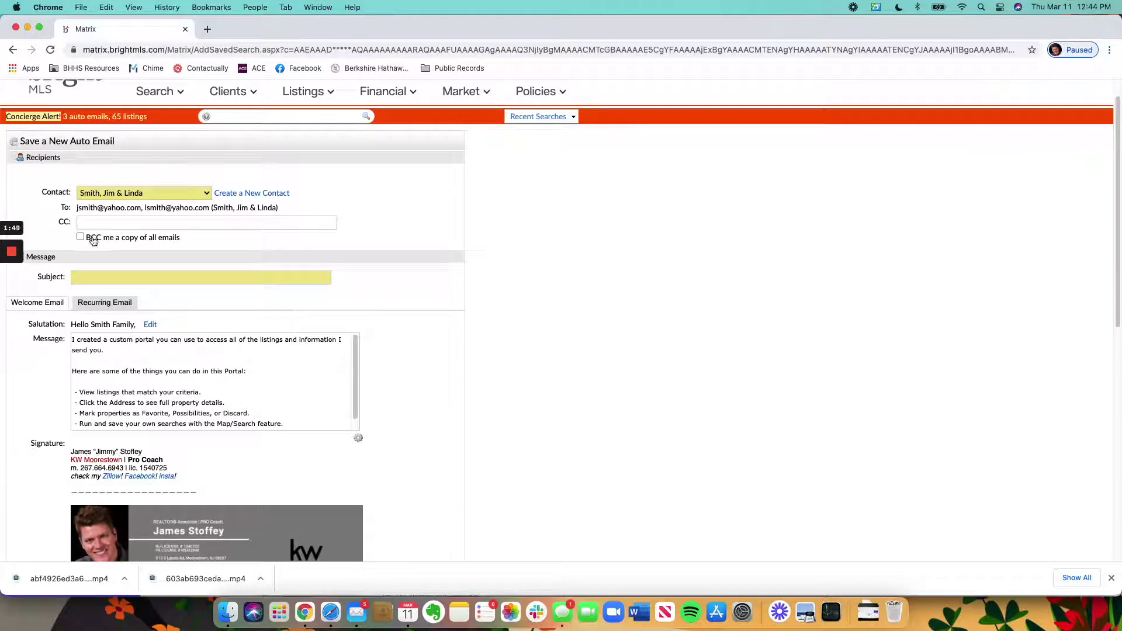
click(135, 240)
scroll(626, 251, down, 1)
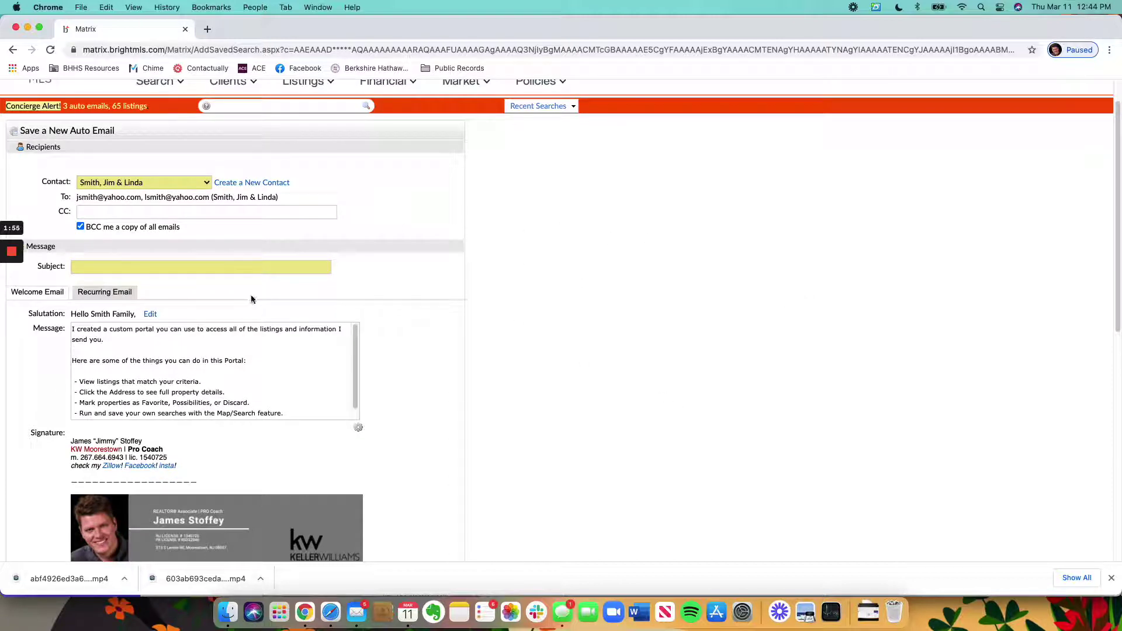
Step: Enter the subject 'New Woodcrest Listings' and review the default welcome message
click(245, 269)
text(New)
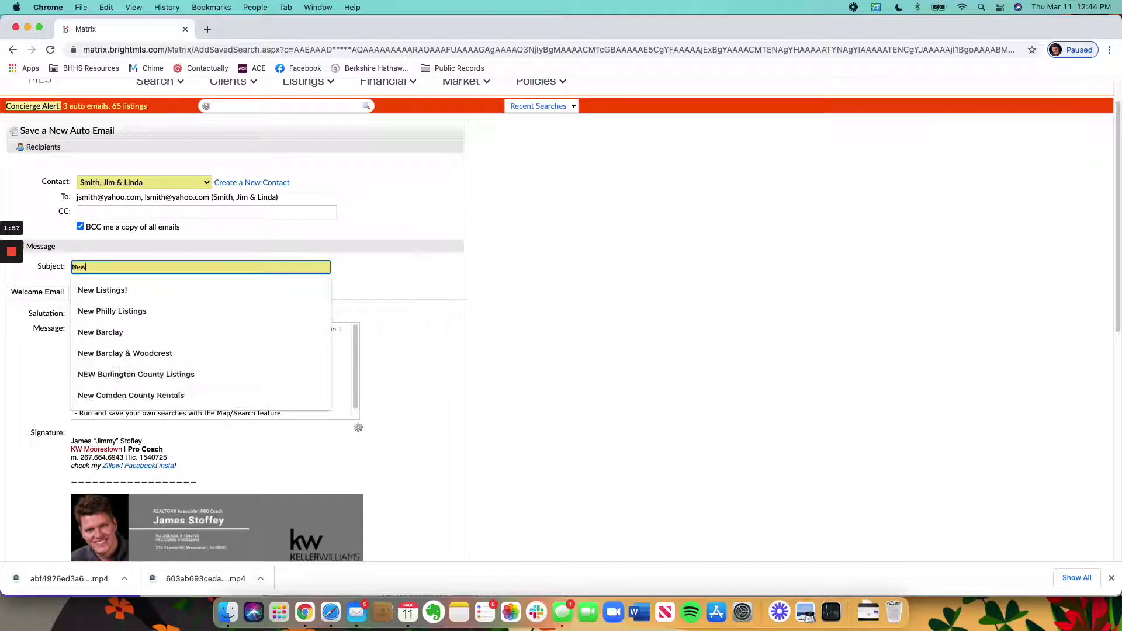
text( Woodcroest Listings)
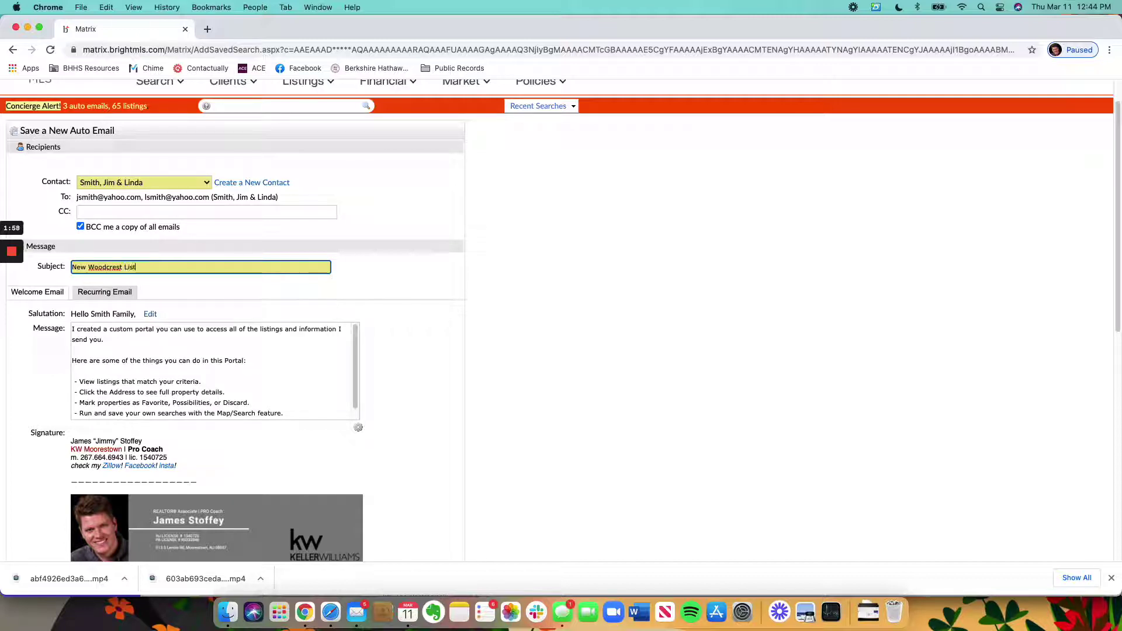
click(408, 308)
scroll(427, 318, down, 2)
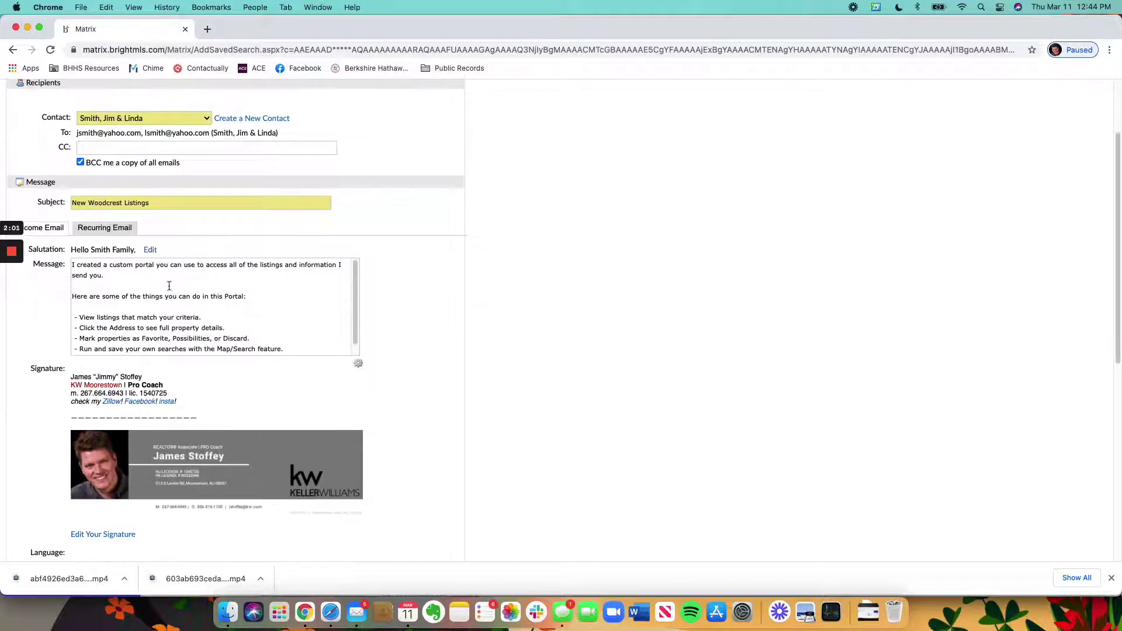
scroll(168, 286, down, 1)
scroll(481, 327, up, 2)
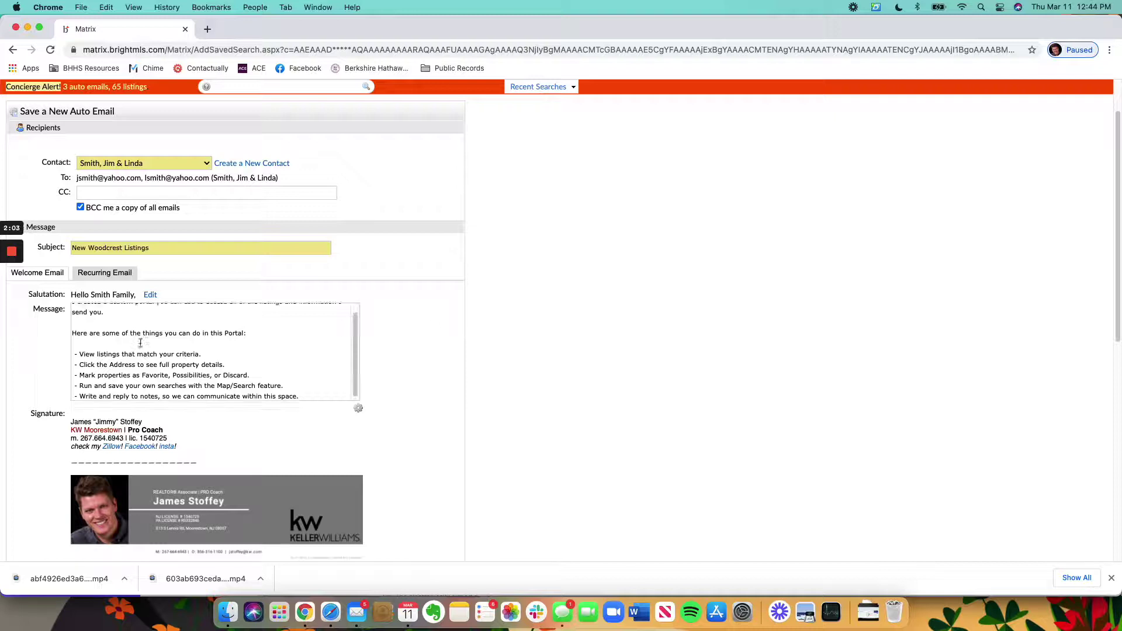
scroll(140, 342, up, 1)
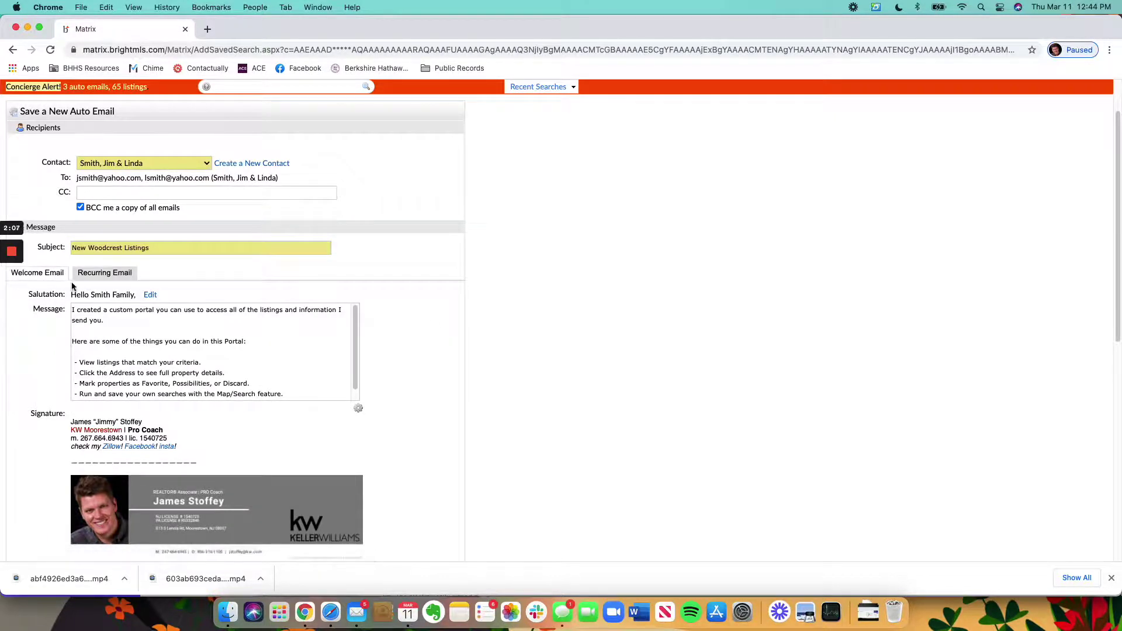
scroll(233, 339, down, 1)
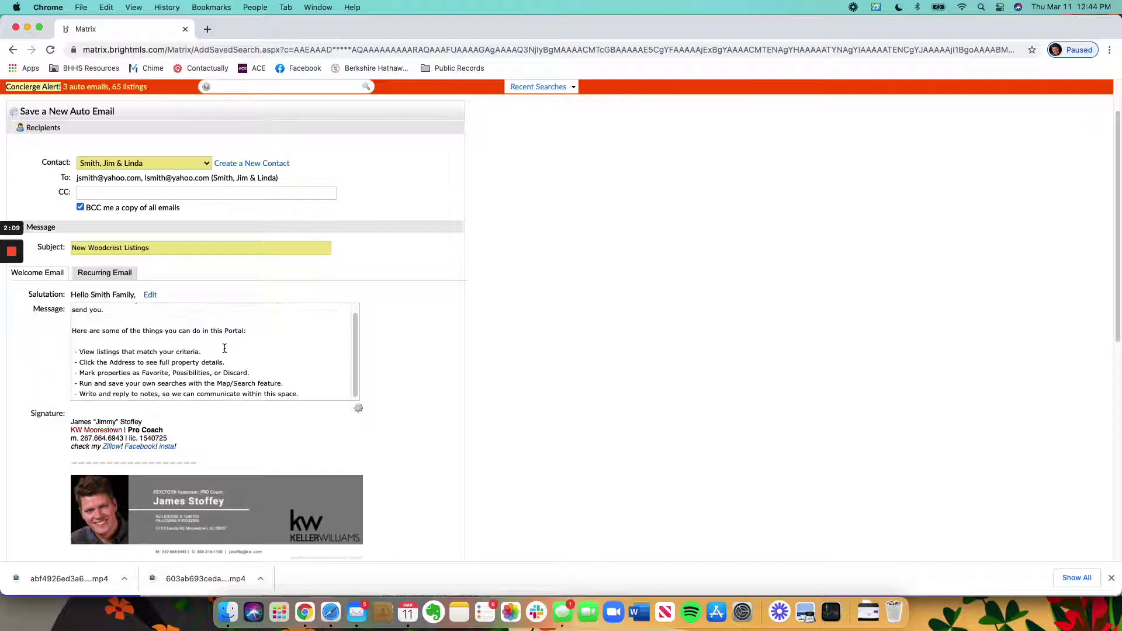
scroll(412, 348, down, 1)
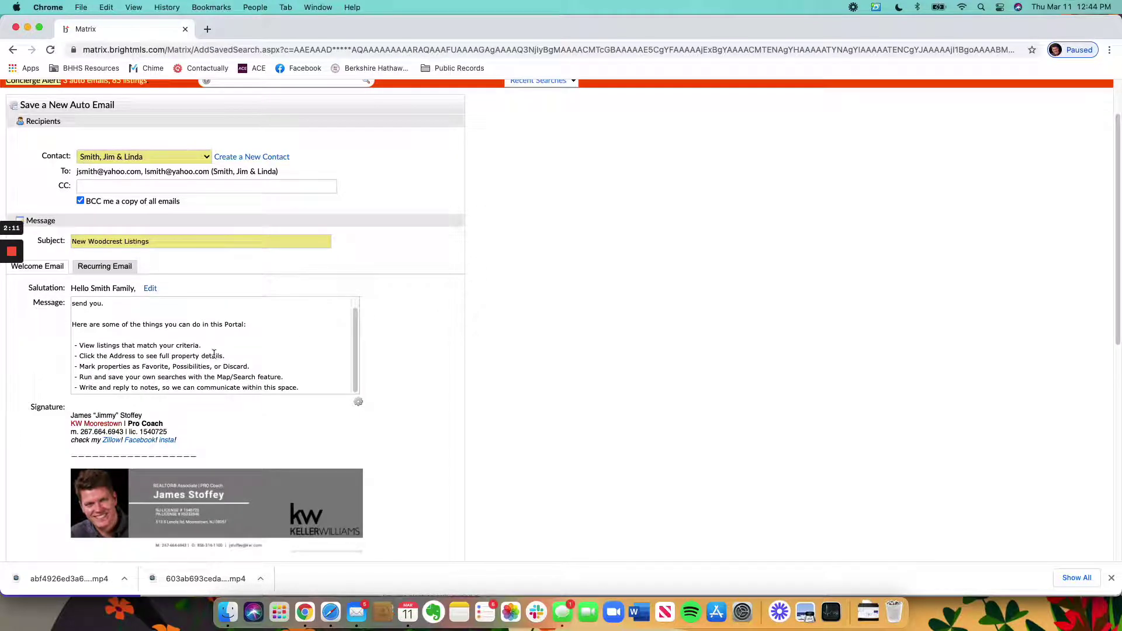
scroll(214, 355, up, 1)
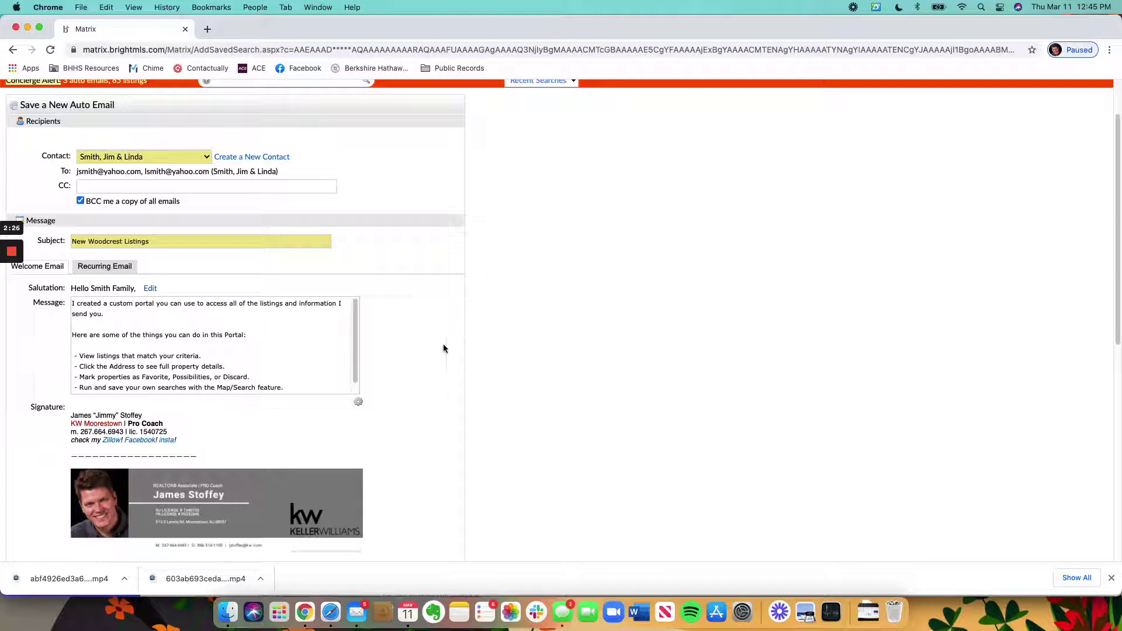
Step: Replace the recurring email text with 'Here are the new listing(s) in Woodcrest:'
scroll(455, 349, down, 2)
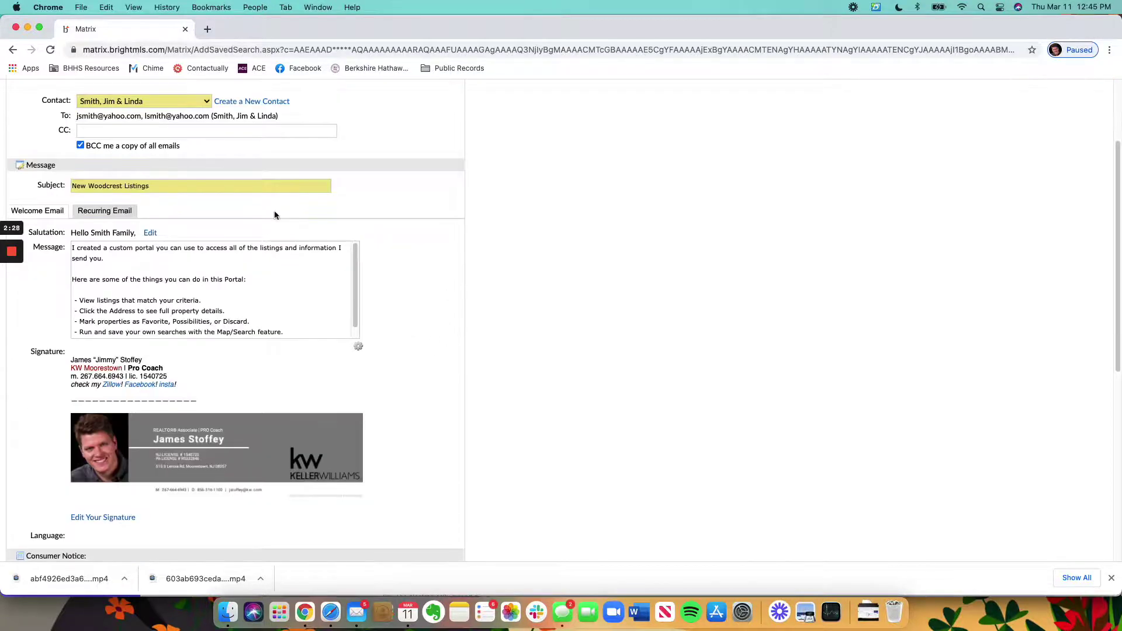
click(119, 213)
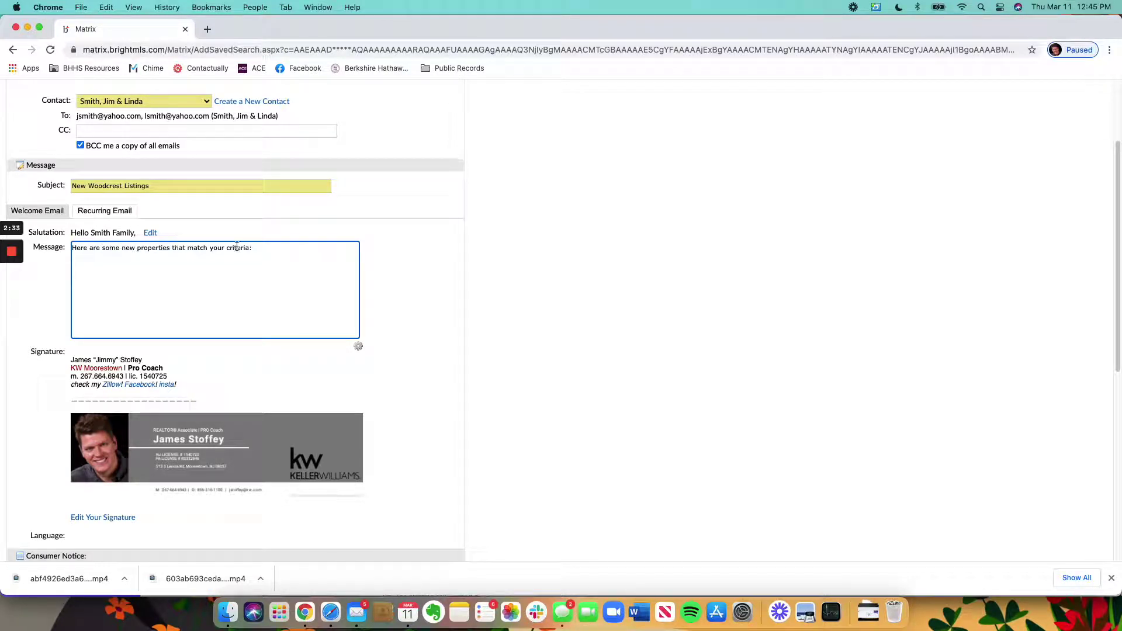
drag(250, 248, 104, 229)
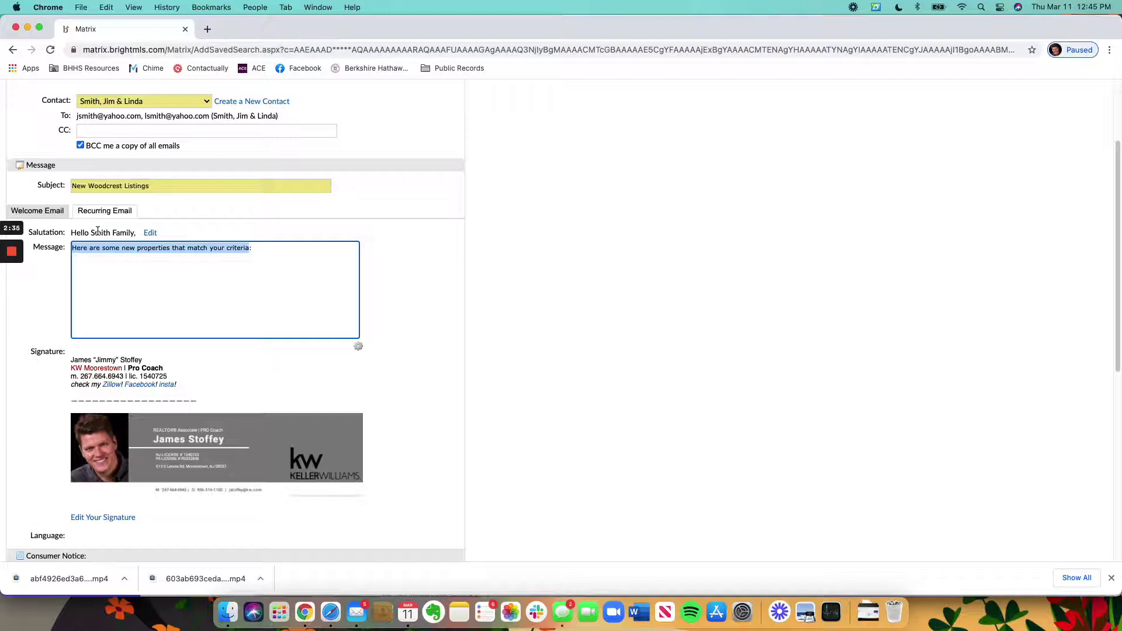
text(Here are)
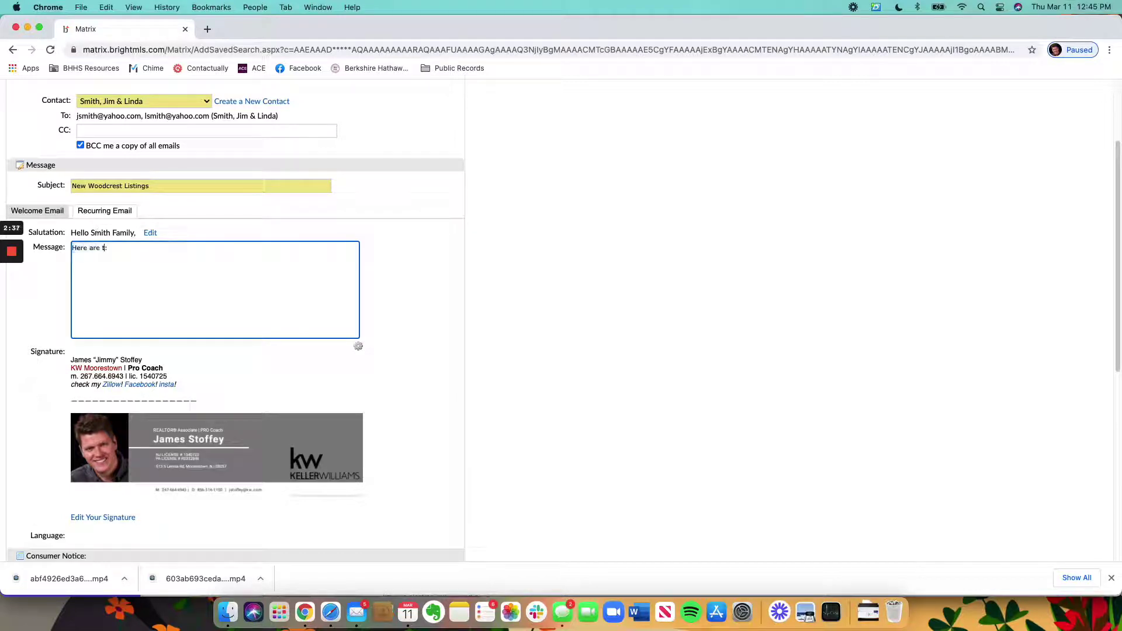
text( the new listing(s) in Woodcrest)
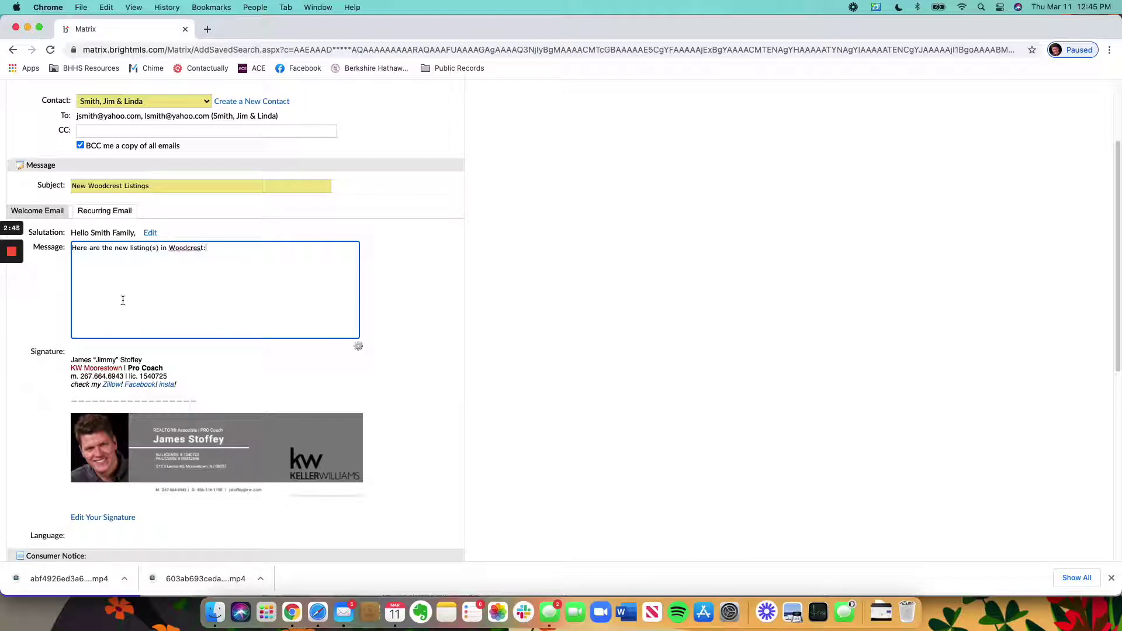
click(536, 275)
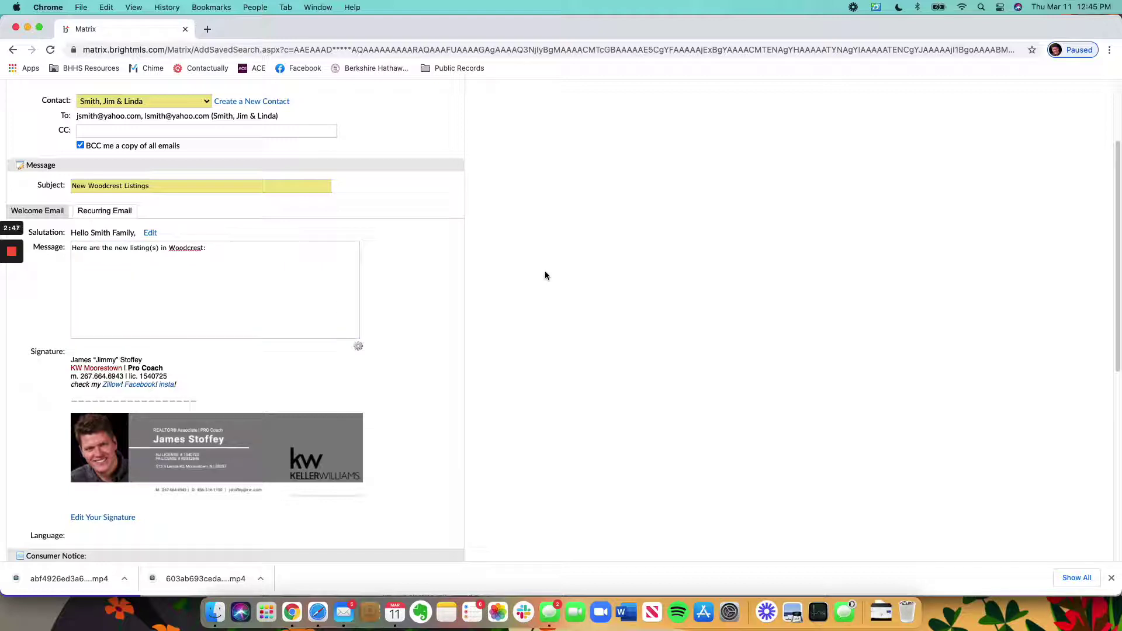
scroll(470, 326, down, 3)
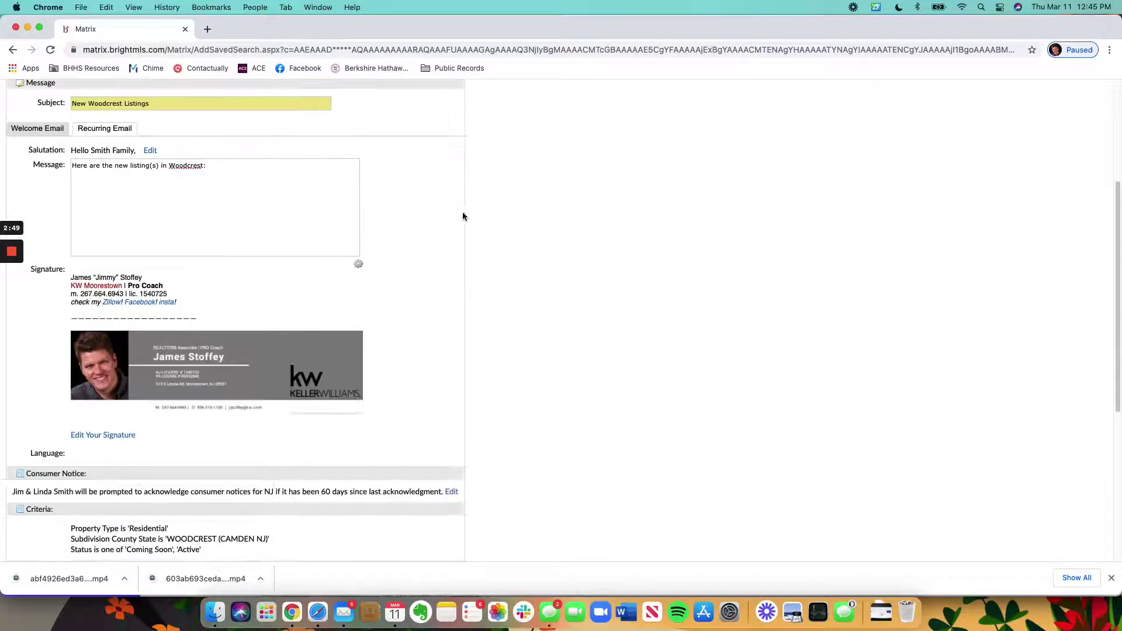
scroll(444, 205, down, 3)
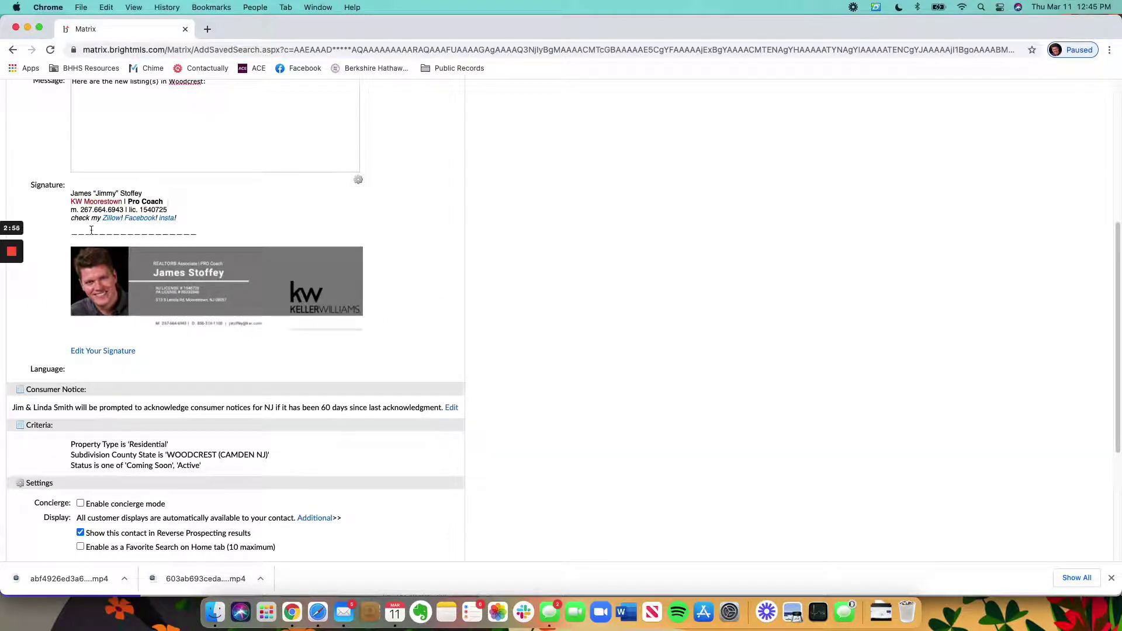
scroll(558, 292, down, 3)
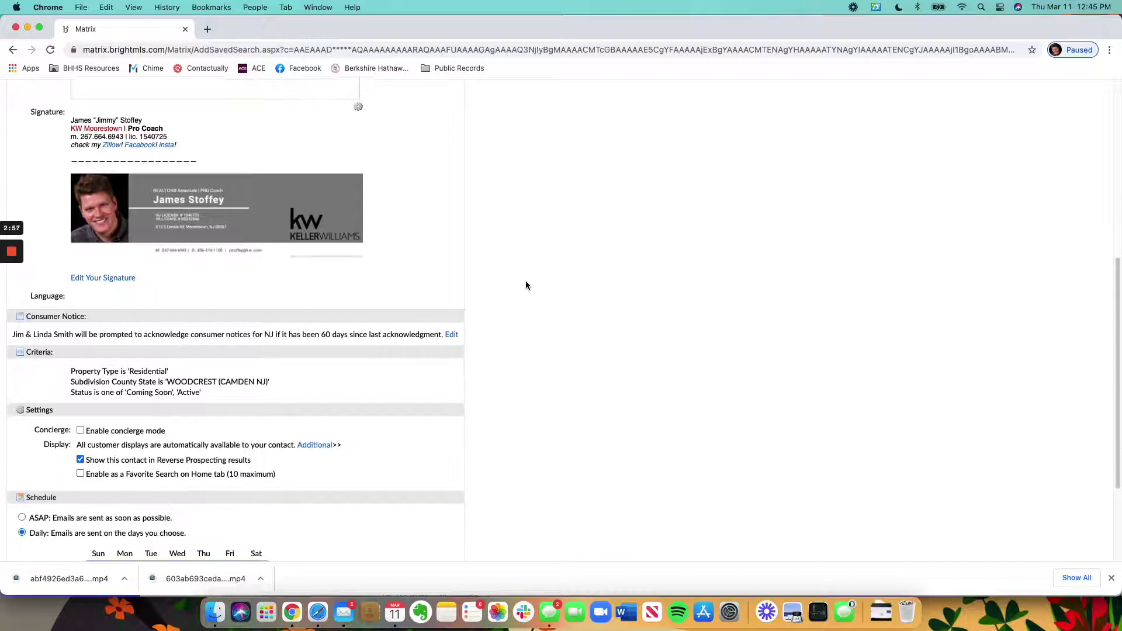
scroll(522, 275, down, 2)
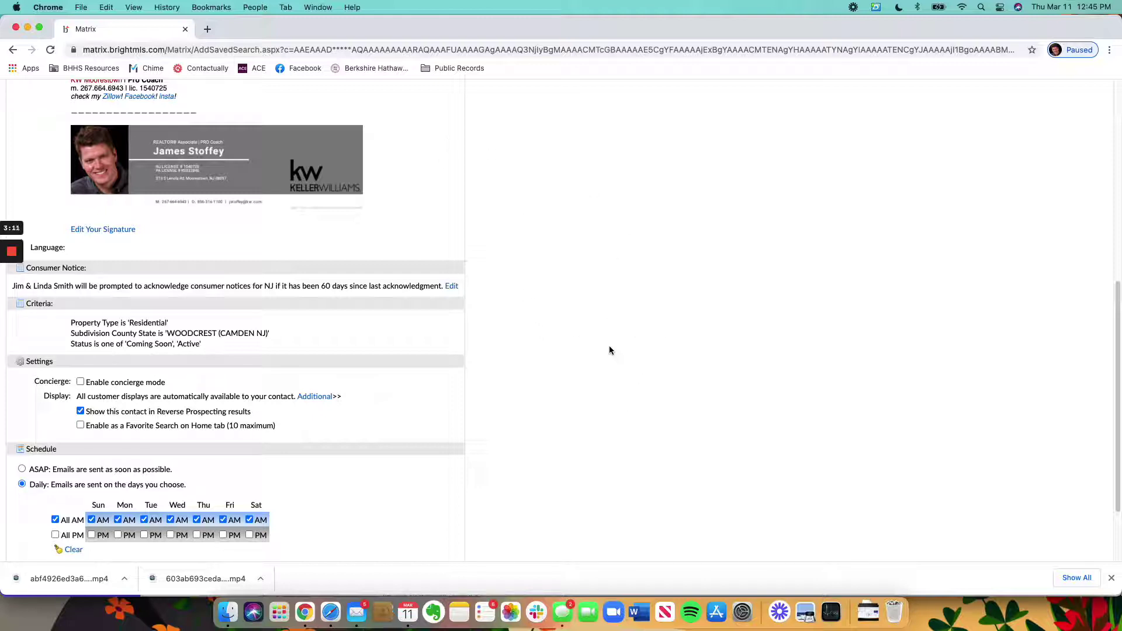
scroll(470, 305, down, 3)
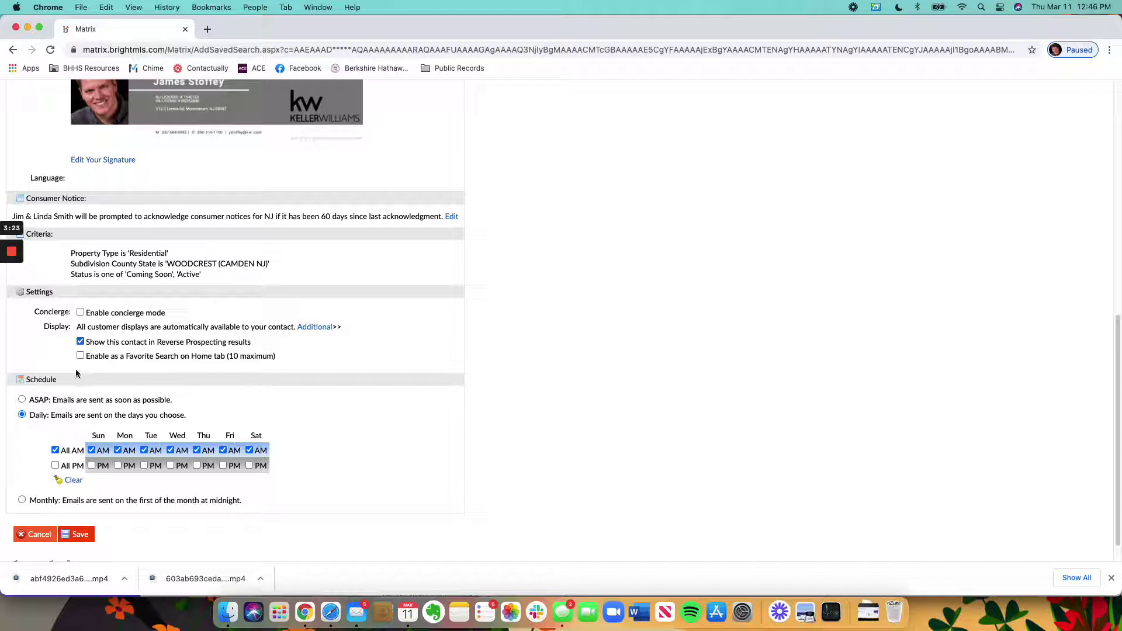
Step: Schedule the auto email to send ASAP and review the form
click(22, 399)
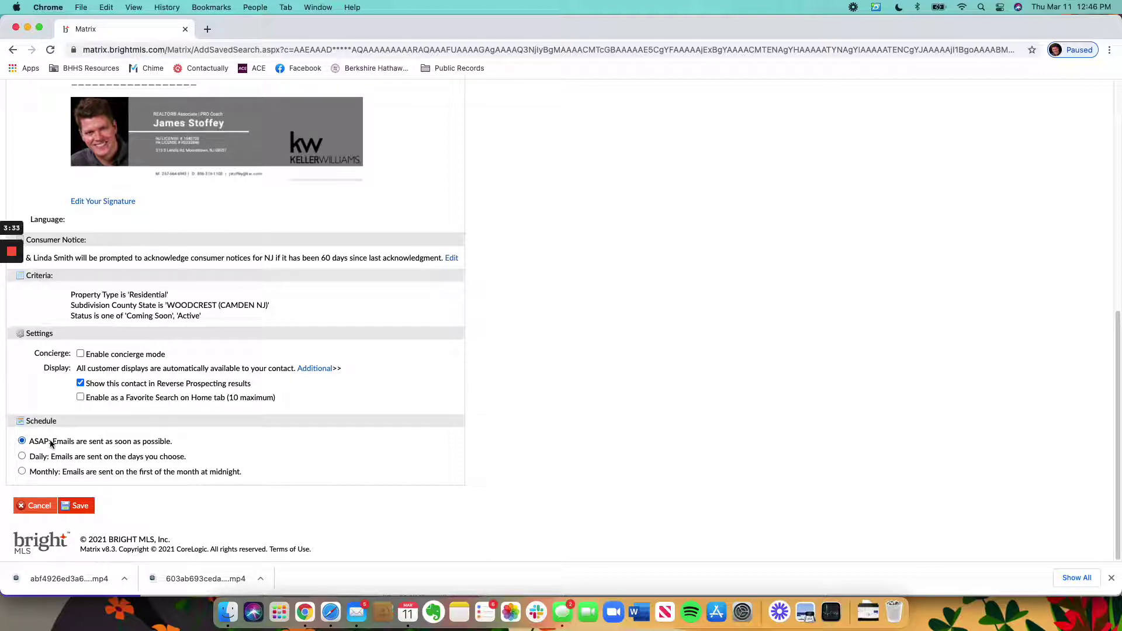
scroll(74, 456, up, 6)
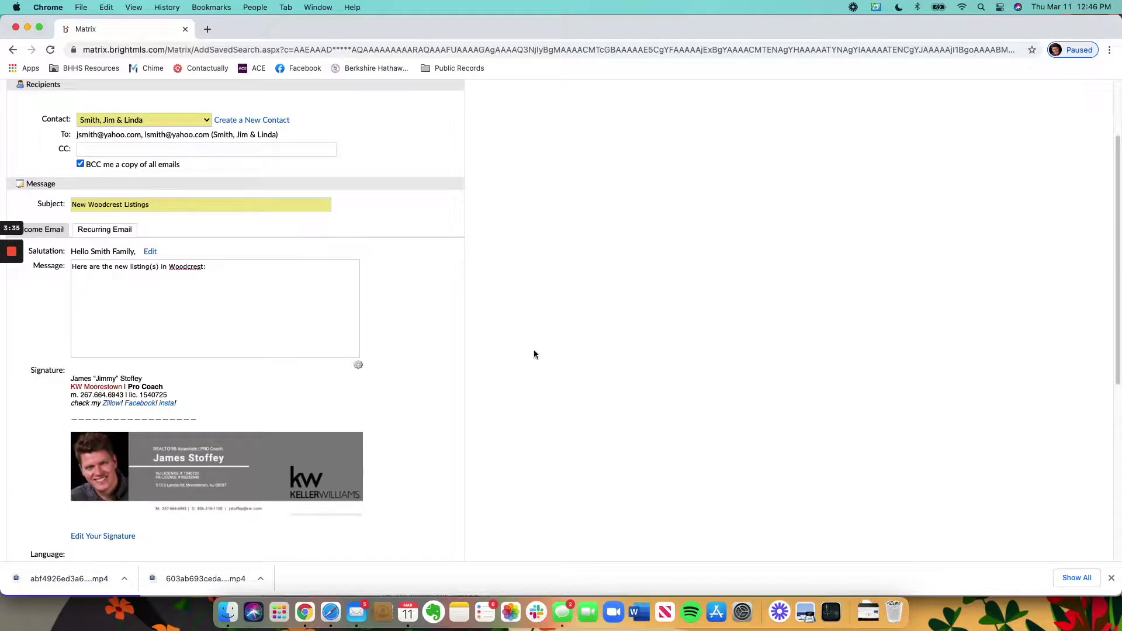
scroll(332, 378, down, 6)
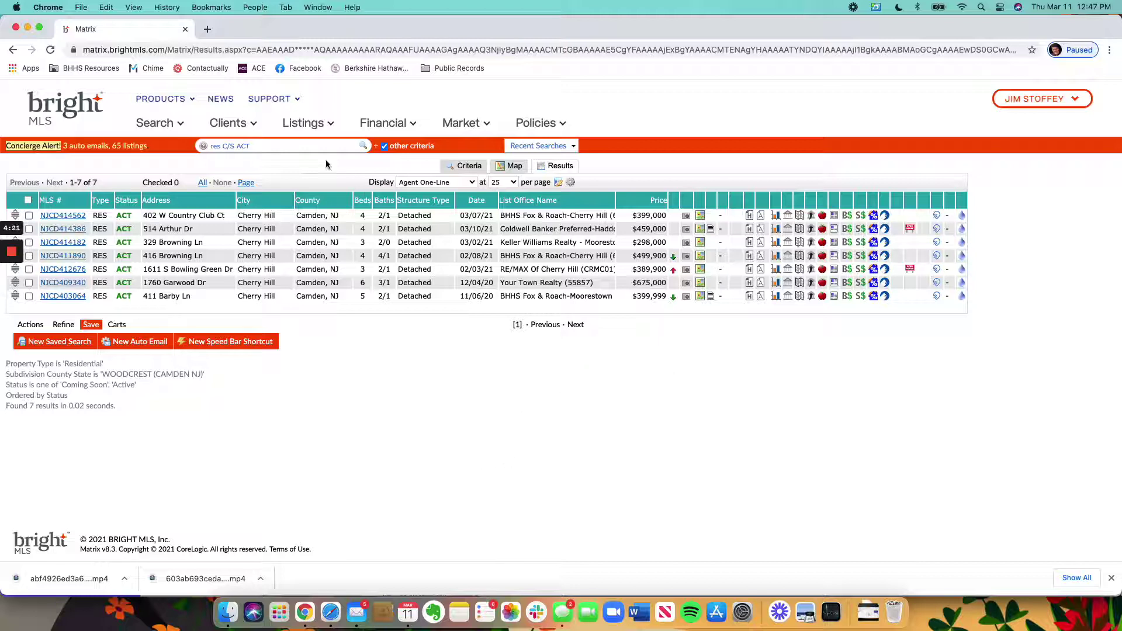
Step: Start a new auto email addressed to the client couple's saved contact
click(163, 133)
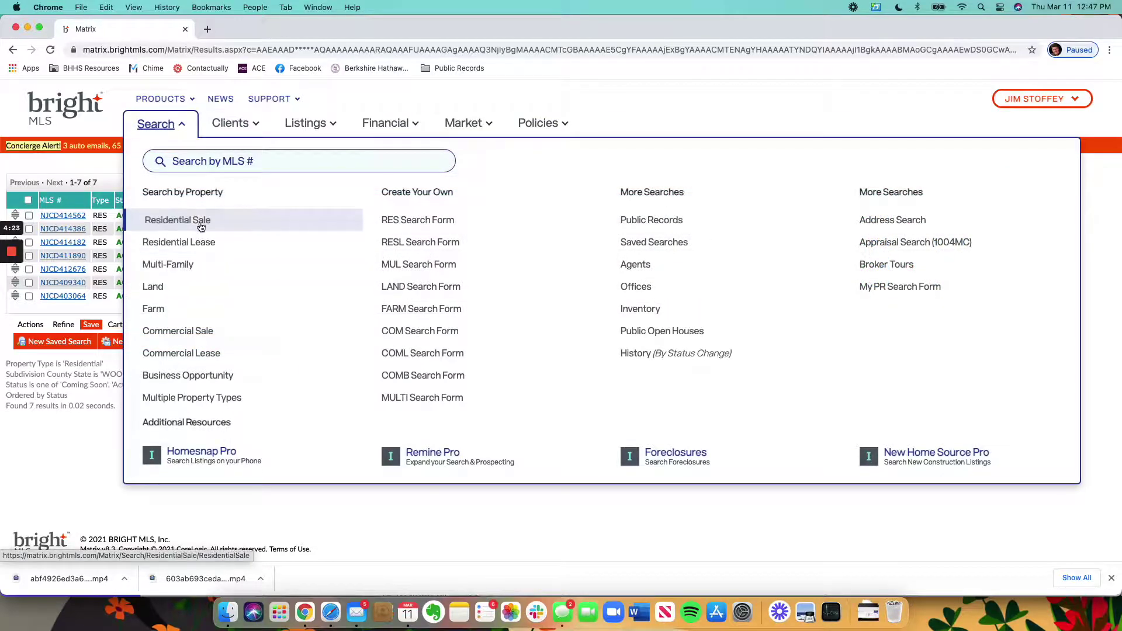
click(155, 125)
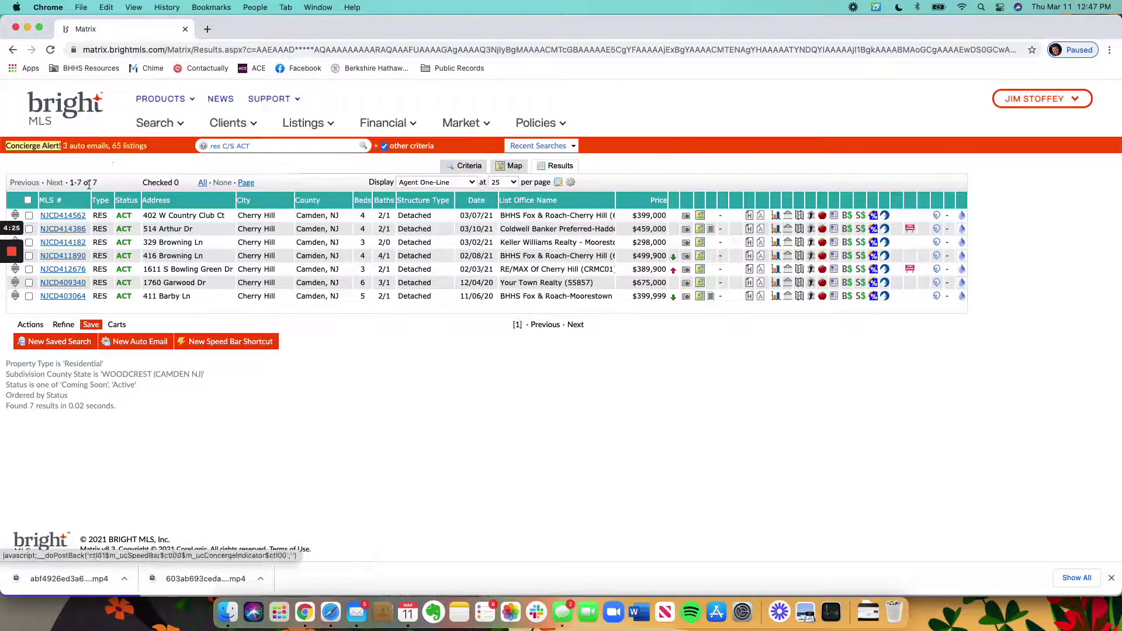
click(135, 342)
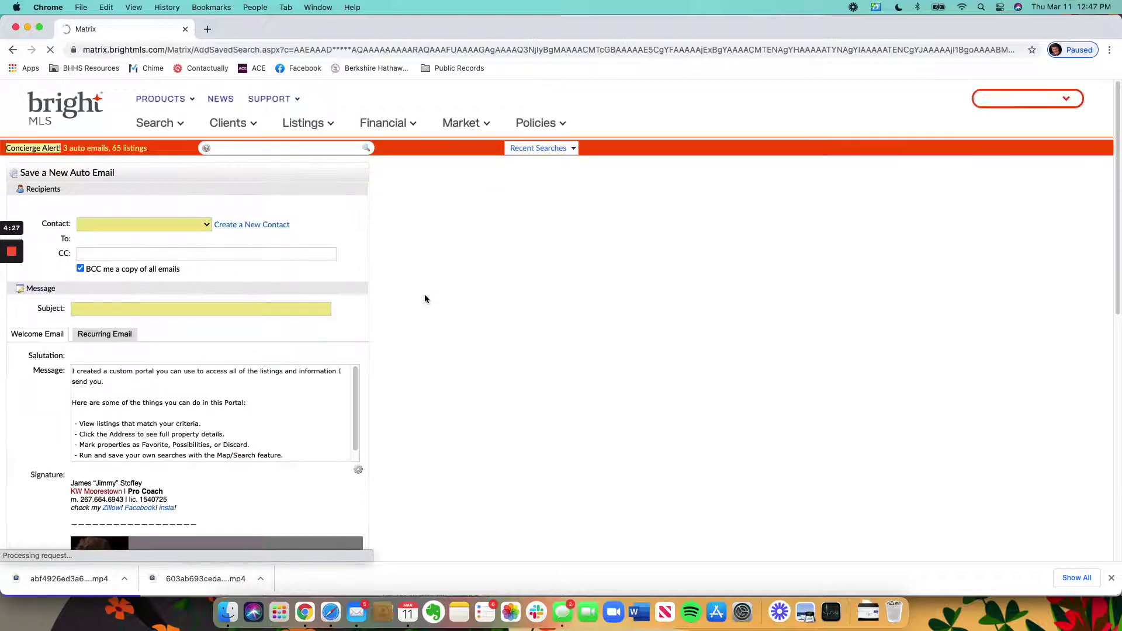
click(201, 232)
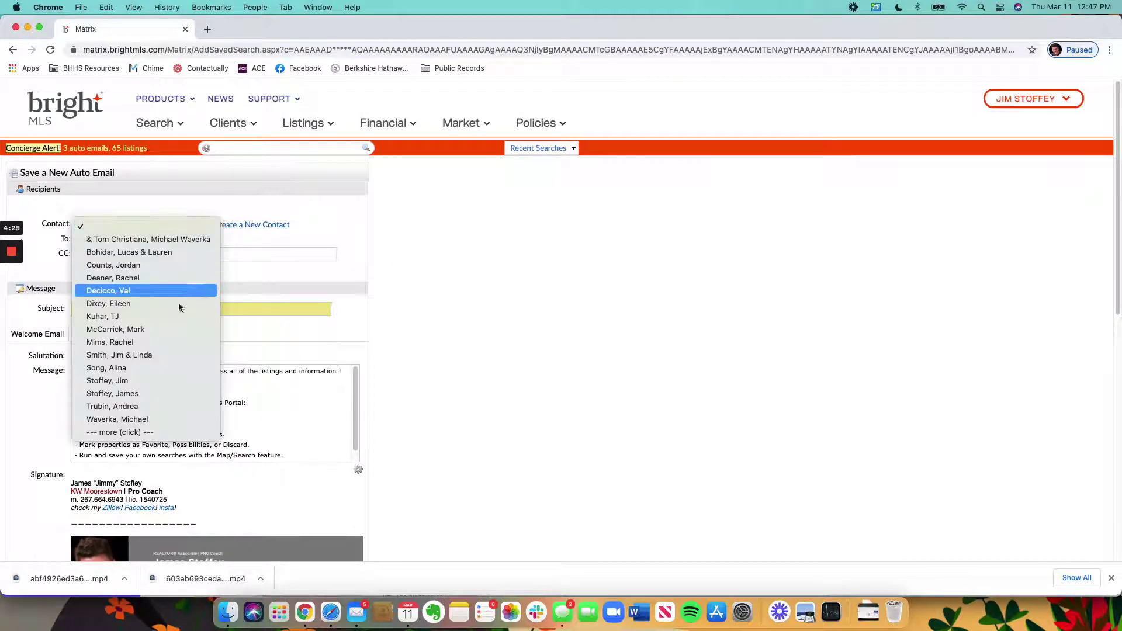
click(501, 270)
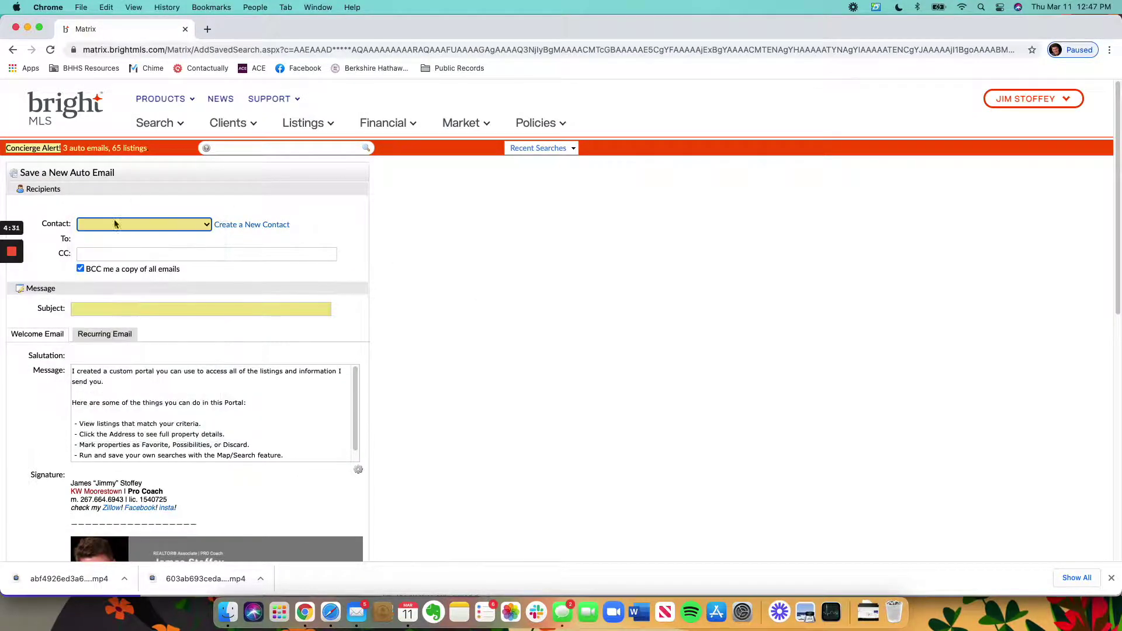
click(113, 223)
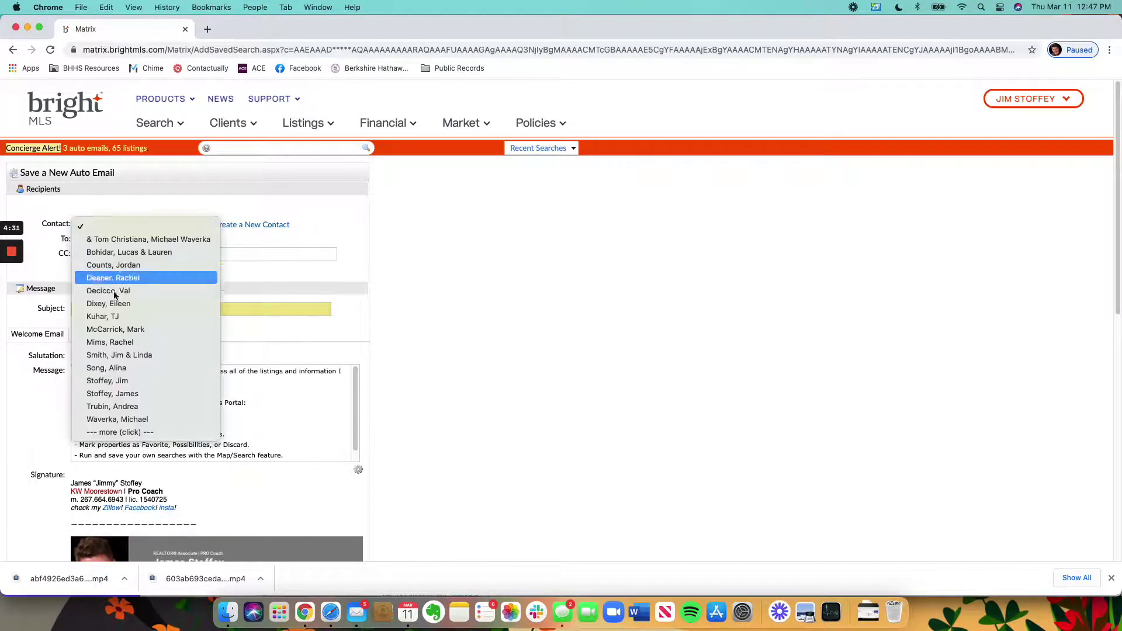
click(166, 355)
Step: Set the email subject to 'New Woodcrest Listings' from the autofill suggestion
click(144, 308)
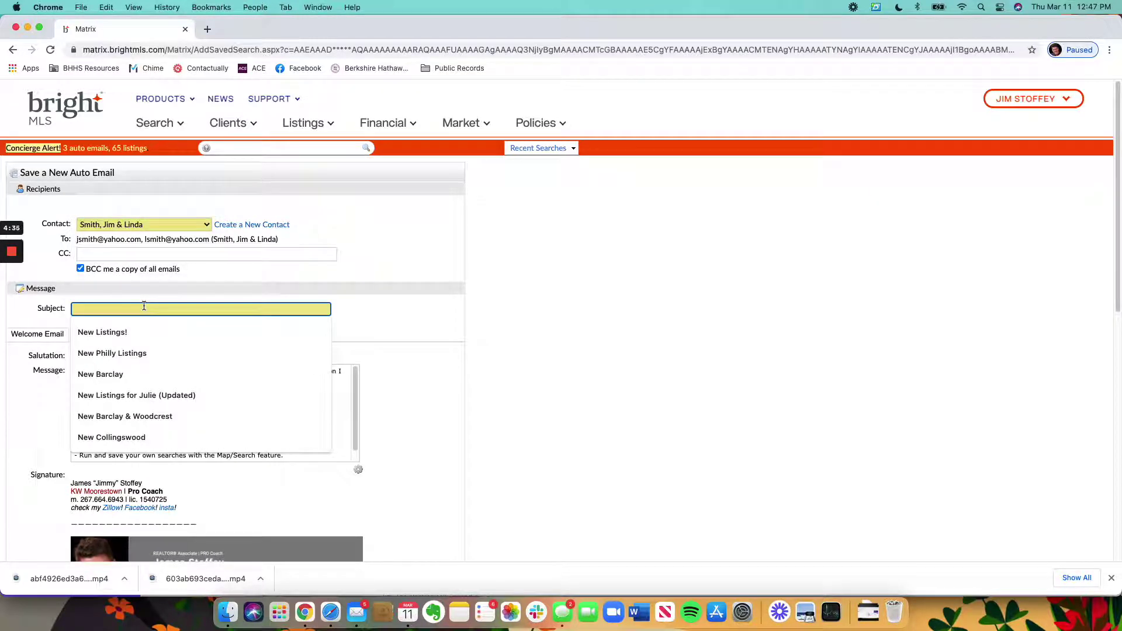
text(New Woodcrest L)
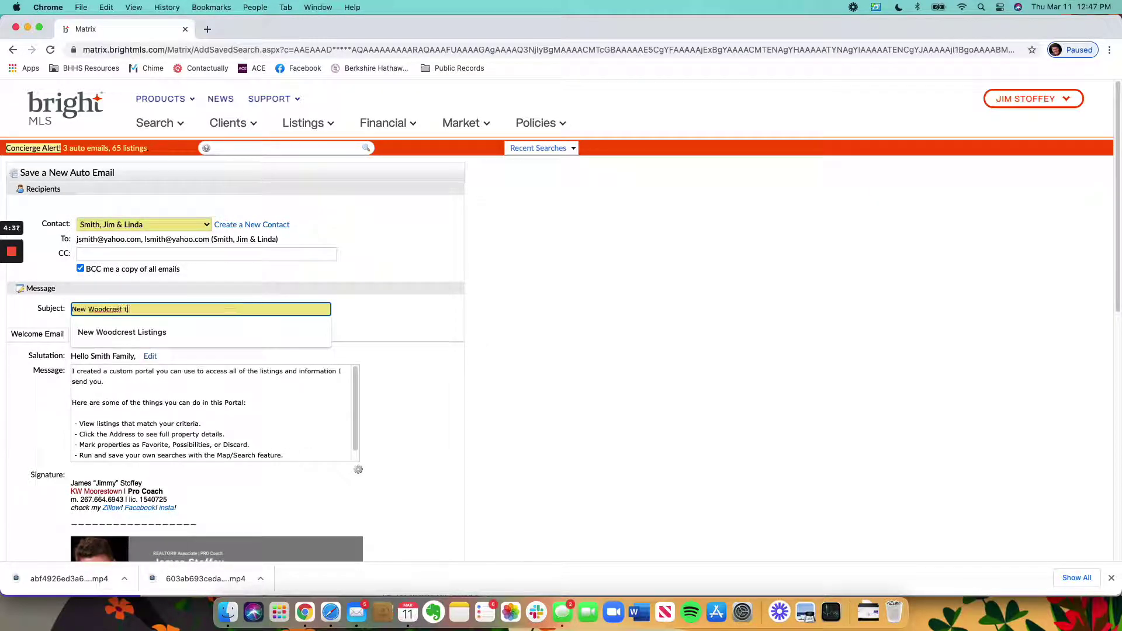
text(istings)
click(467, 322)
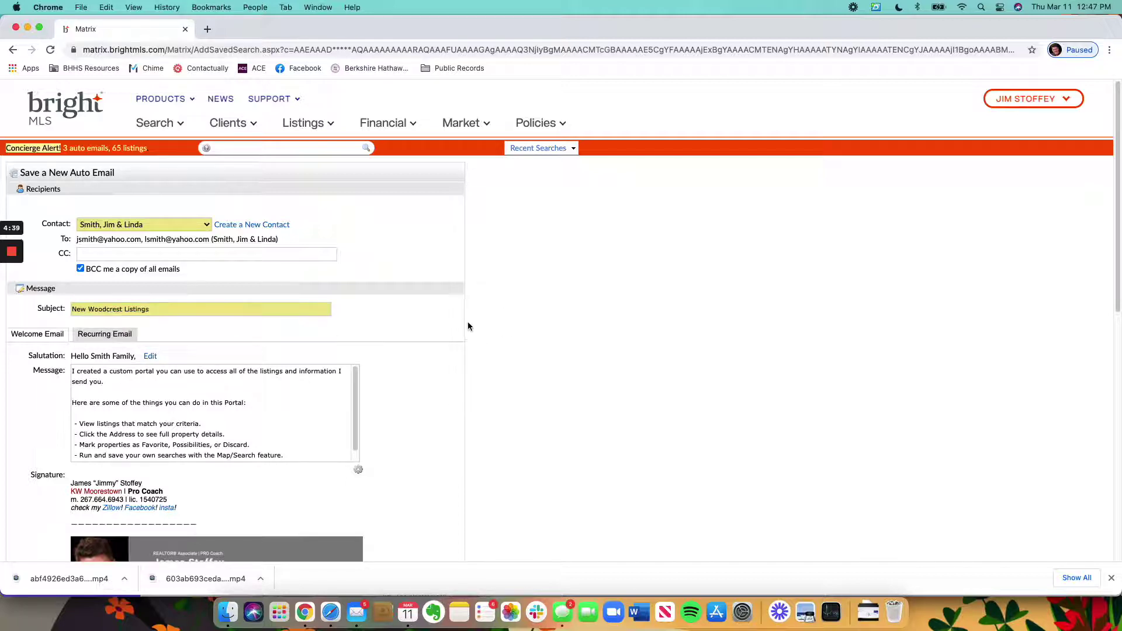
scroll(468, 322, down, 3)
scroll(465, 326, down, 10)
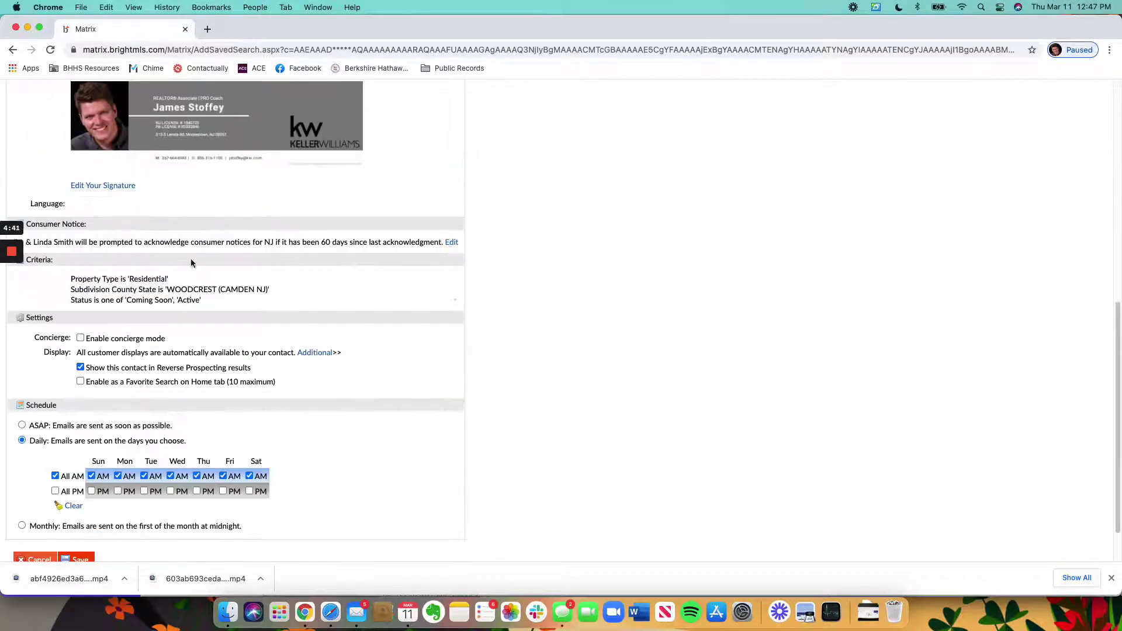
Step: Enable concierge mode and save the auto email, going to Approvals
click(81, 338)
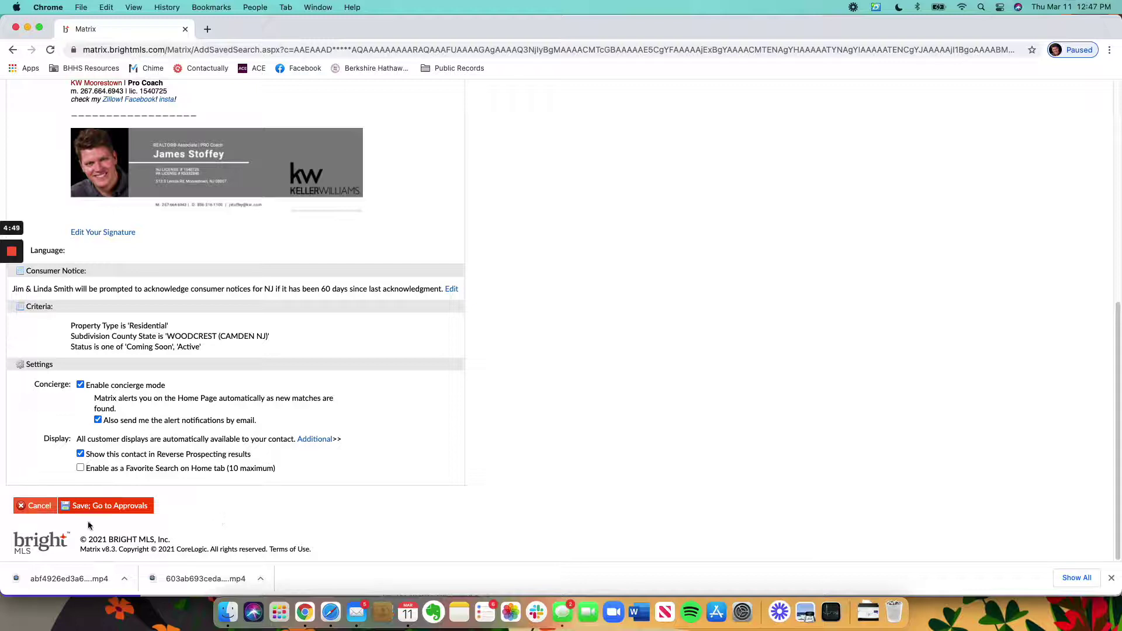
click(110, 506)
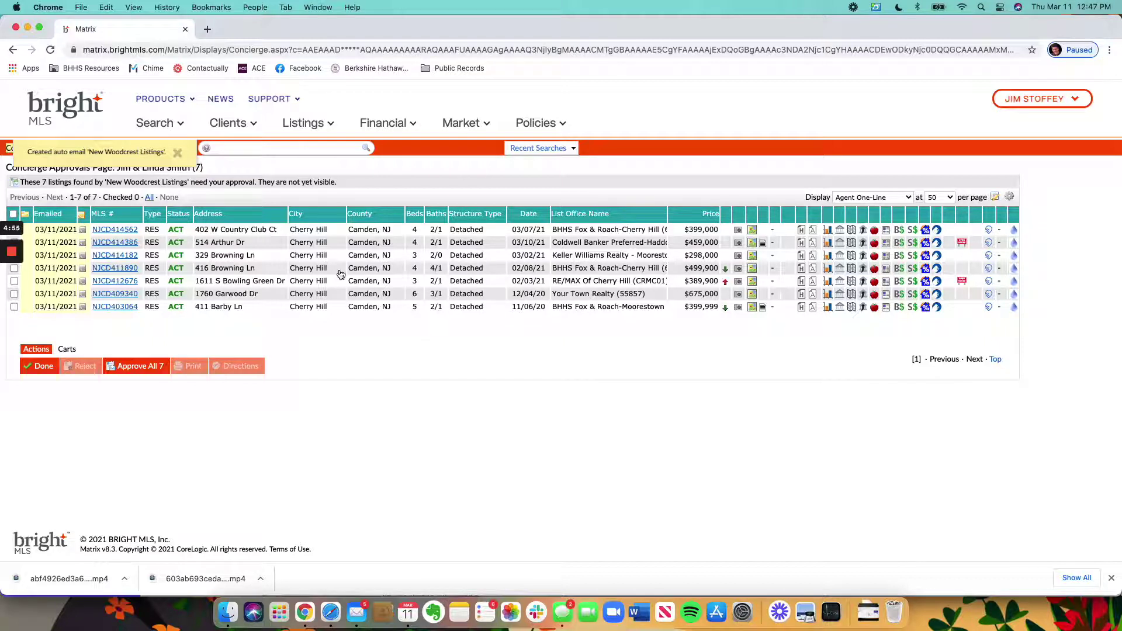
click(113, 230)
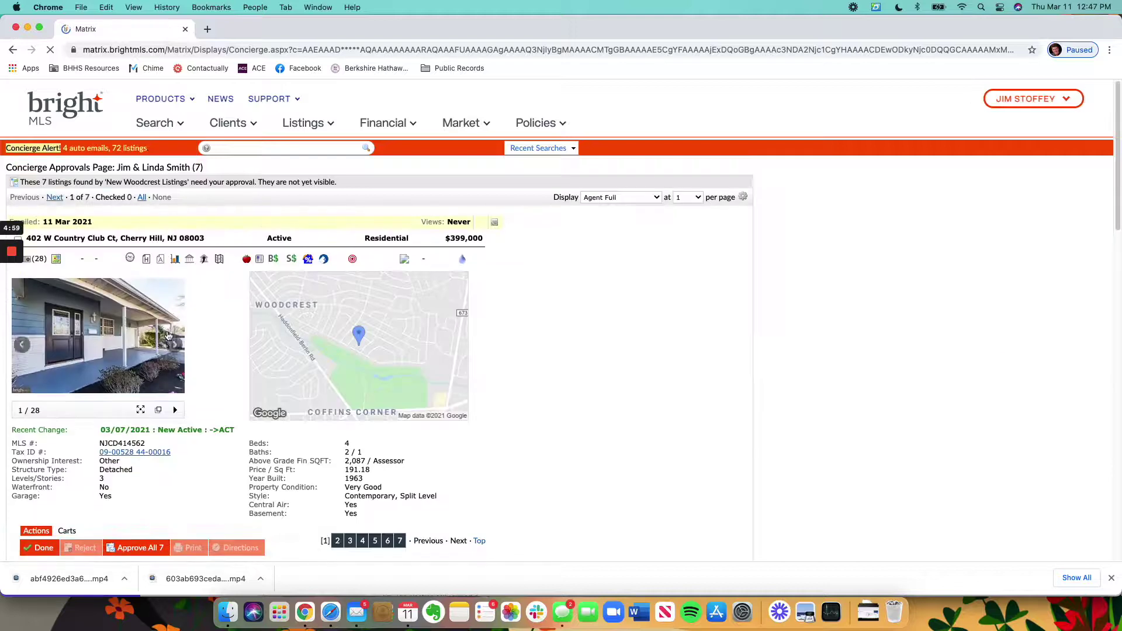
click(55, 198)
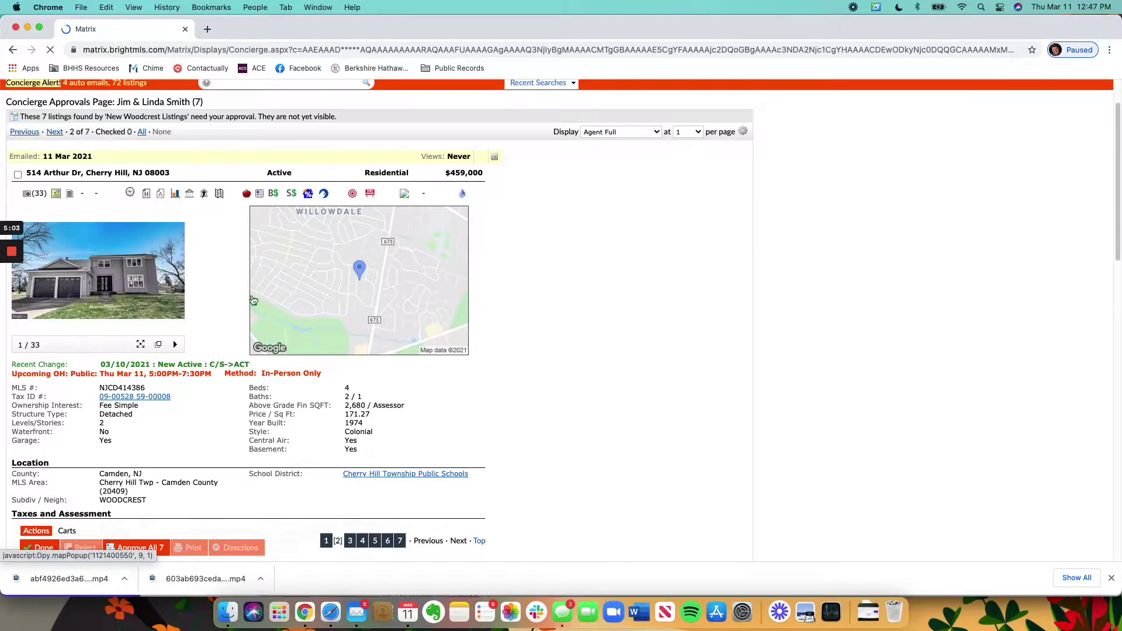
click(18, 172)
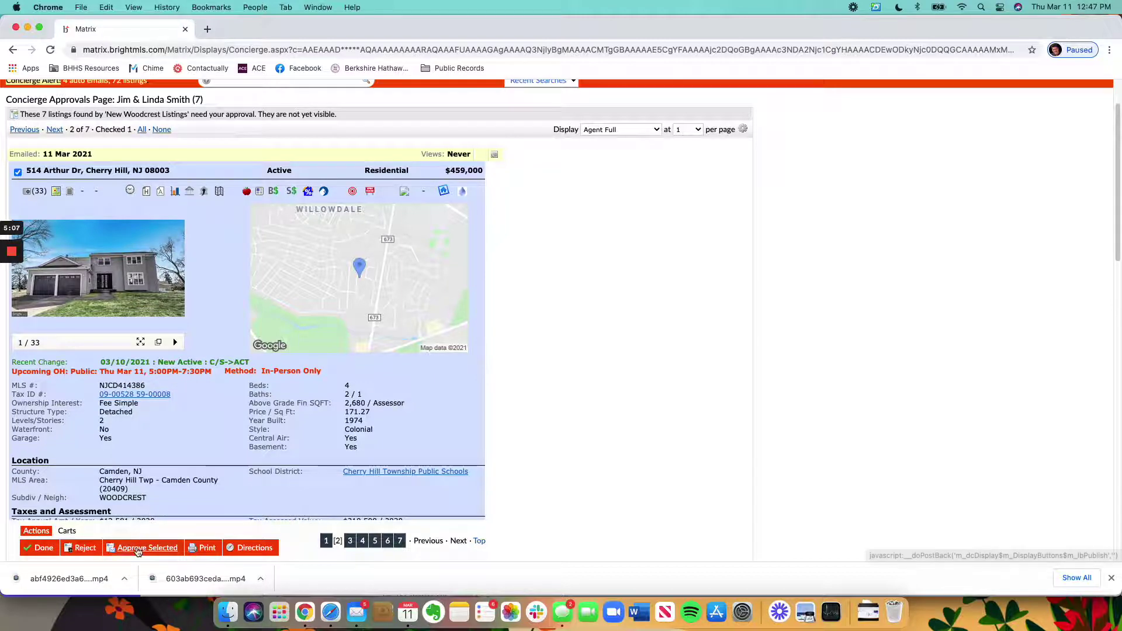
click(138, 548)
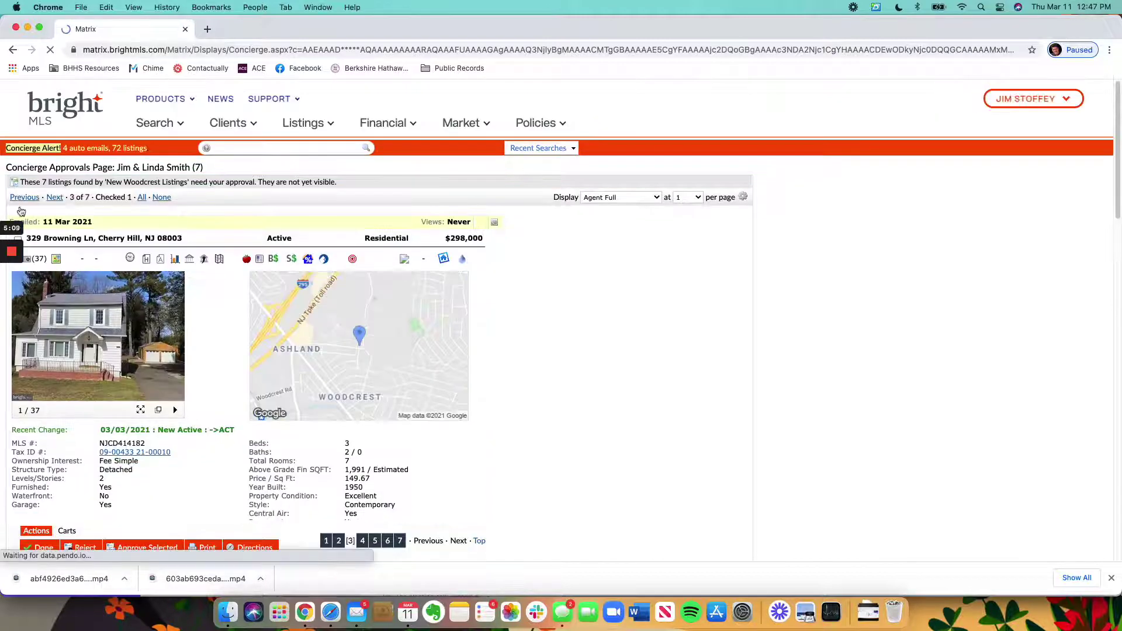
scroll(149, 219, down, 3)
click(18, 128)
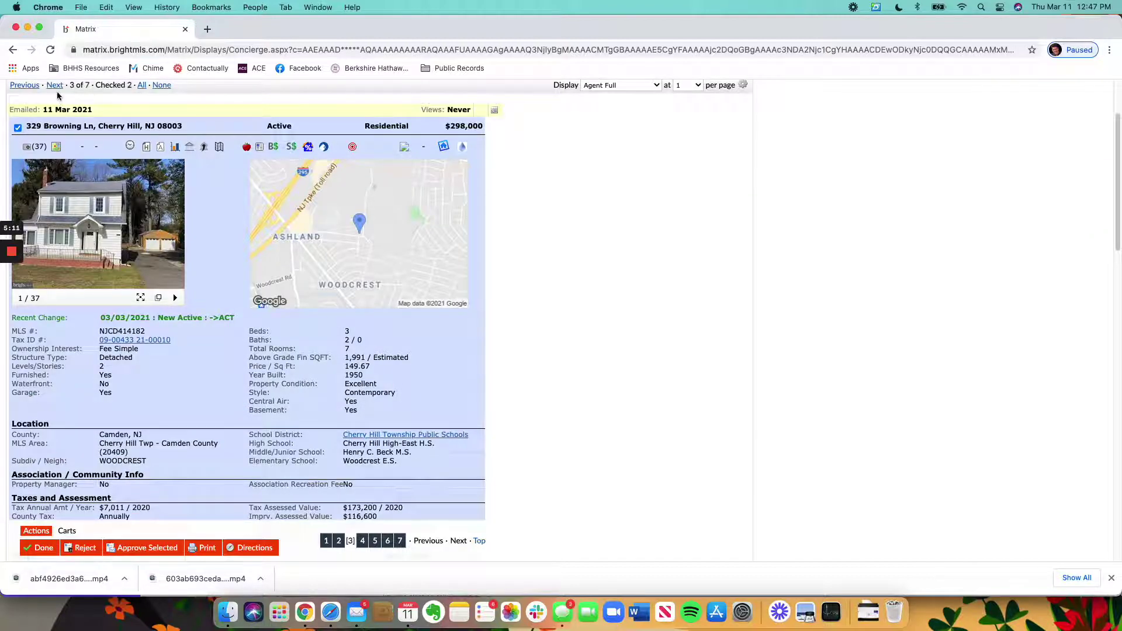
click(55, 86)
scroll(24, 149, down, 3)
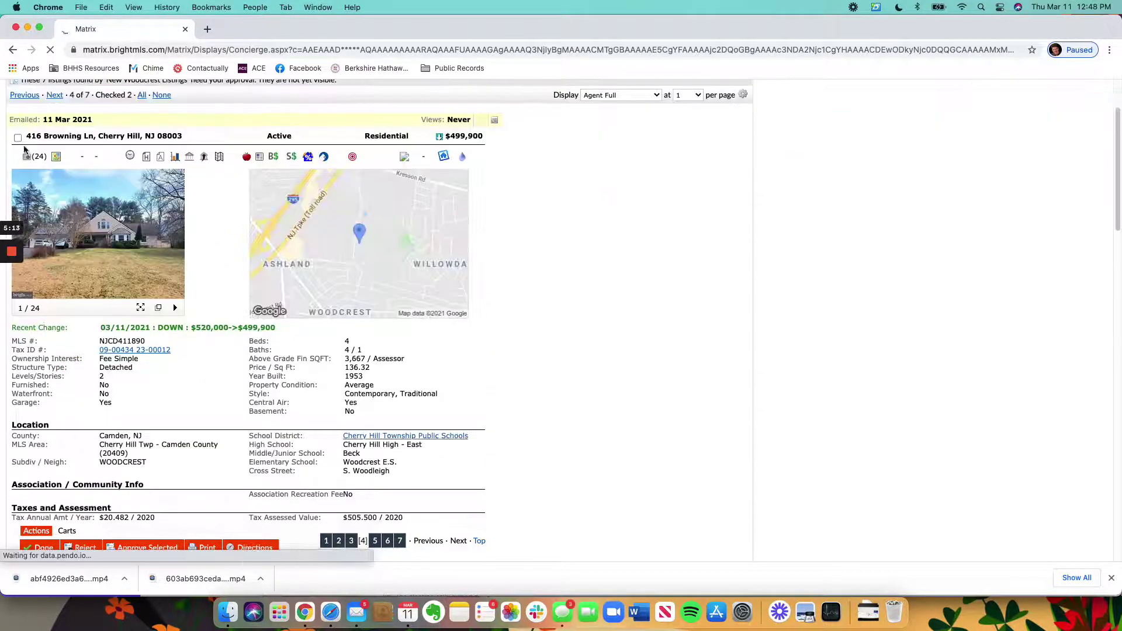
click(17, 138)
scroll(409, 204, up, 3)
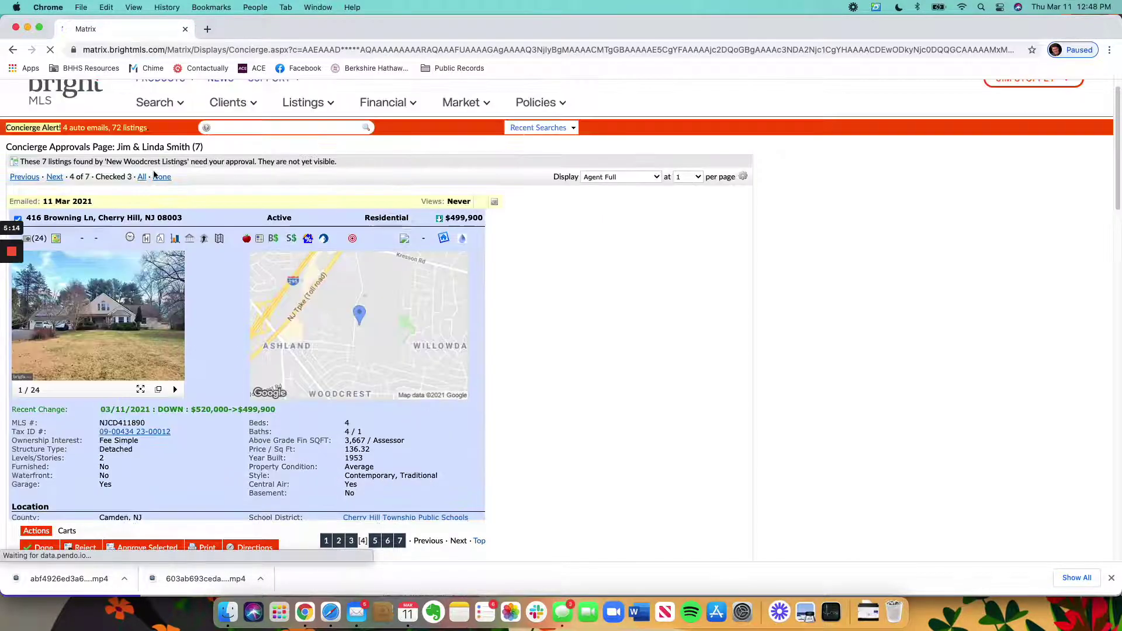
click(624, 177)
click(608, 142)
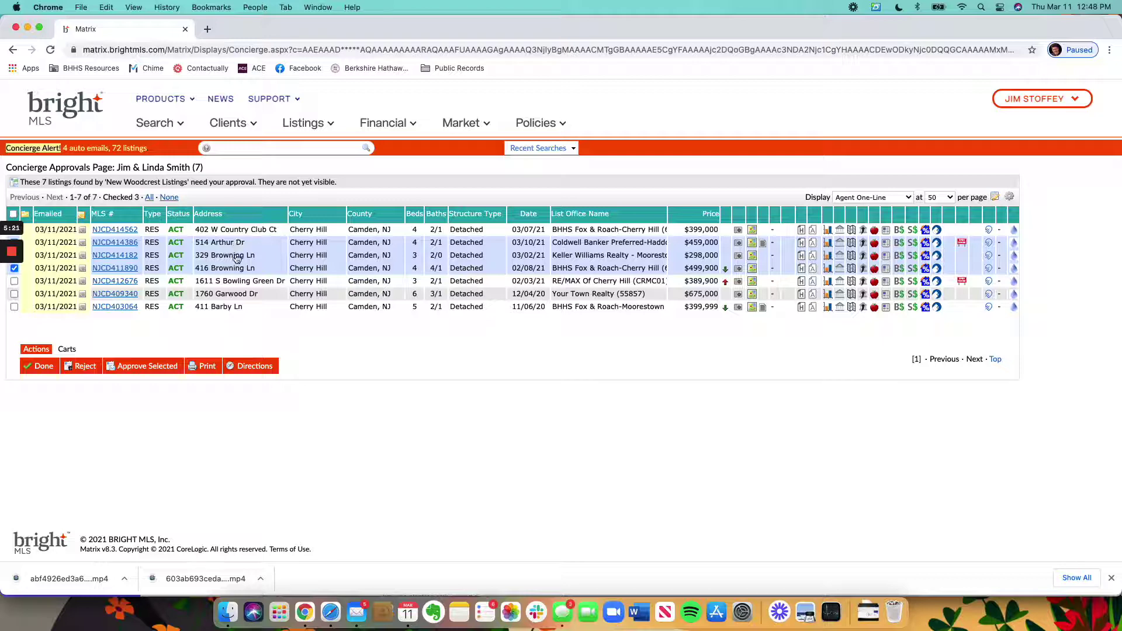
Step: Approve and send the three checked Woodcrest listings, then reject the remaining four
click(149, 366)
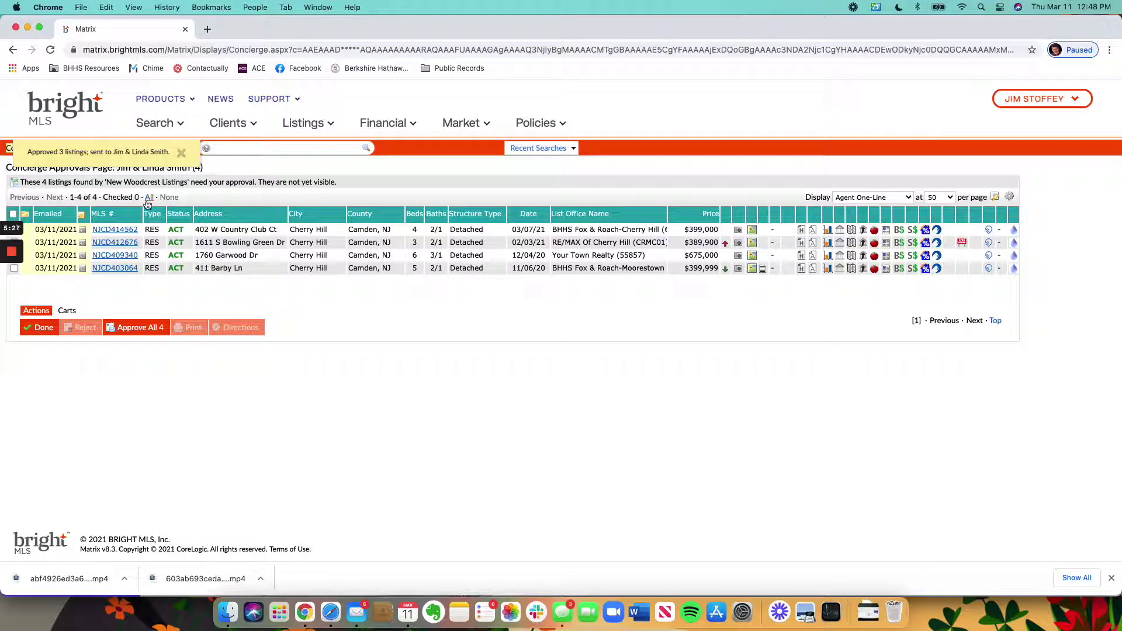
click(13, 215)
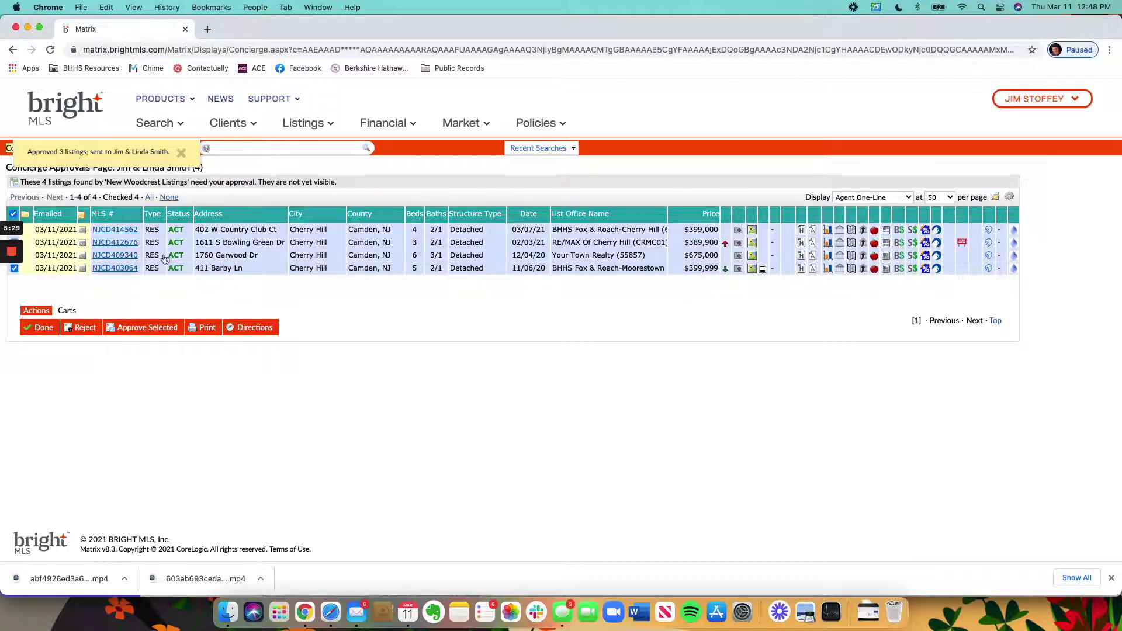
click(85, 327)
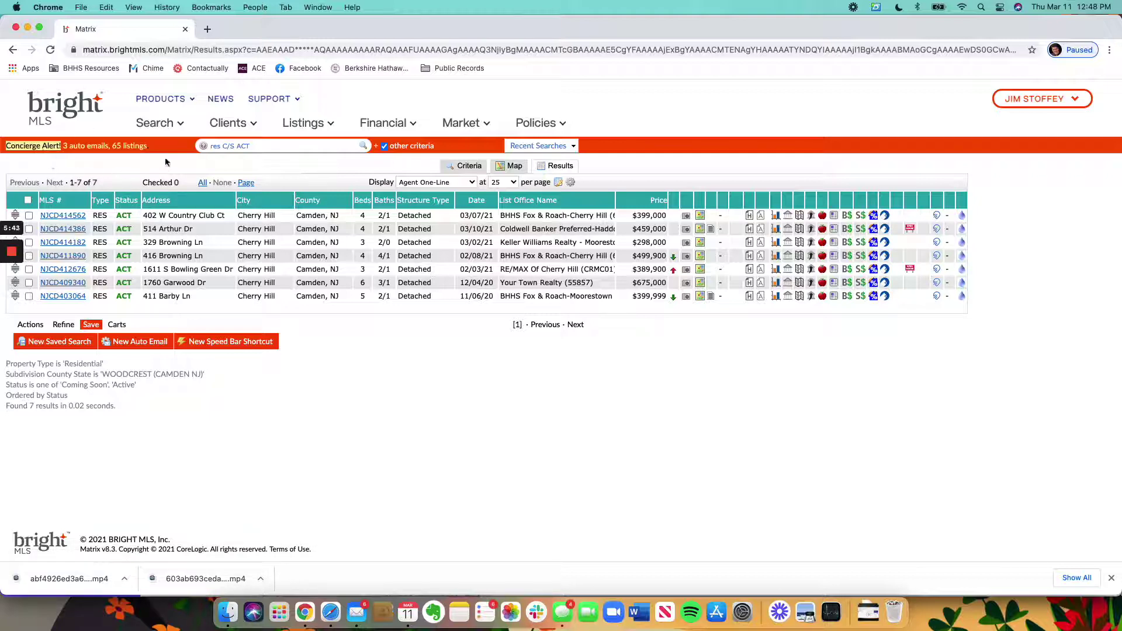
Step: Open the 18-listing Burlington County client's approvals from the Concierge Alert summary, then select and deselect all listings
click(106, 147)
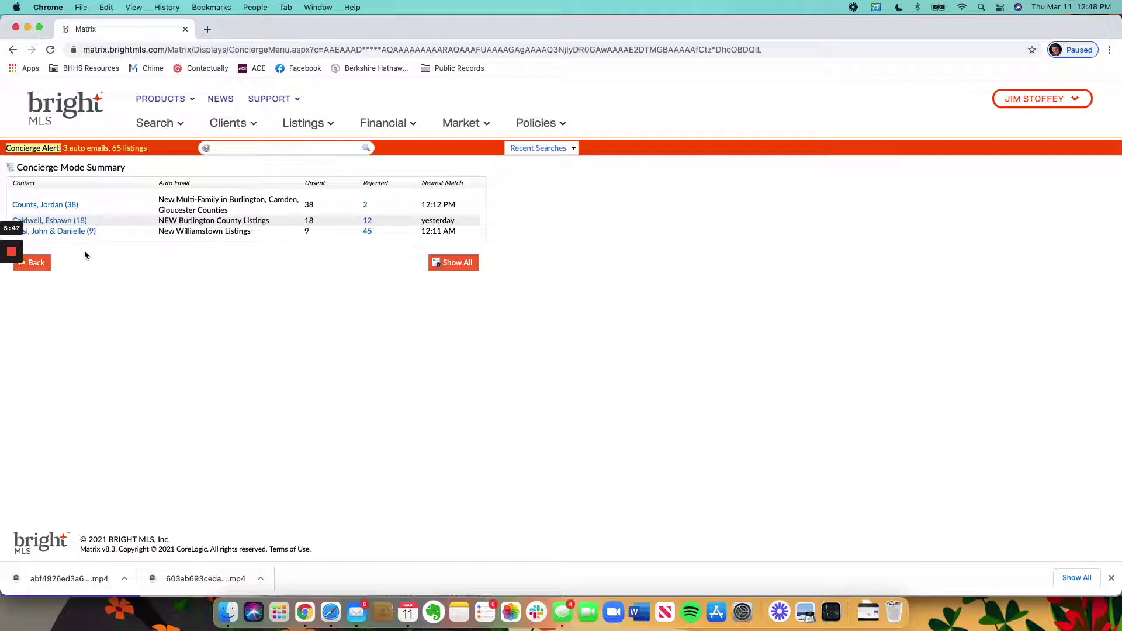
click(73, 222)
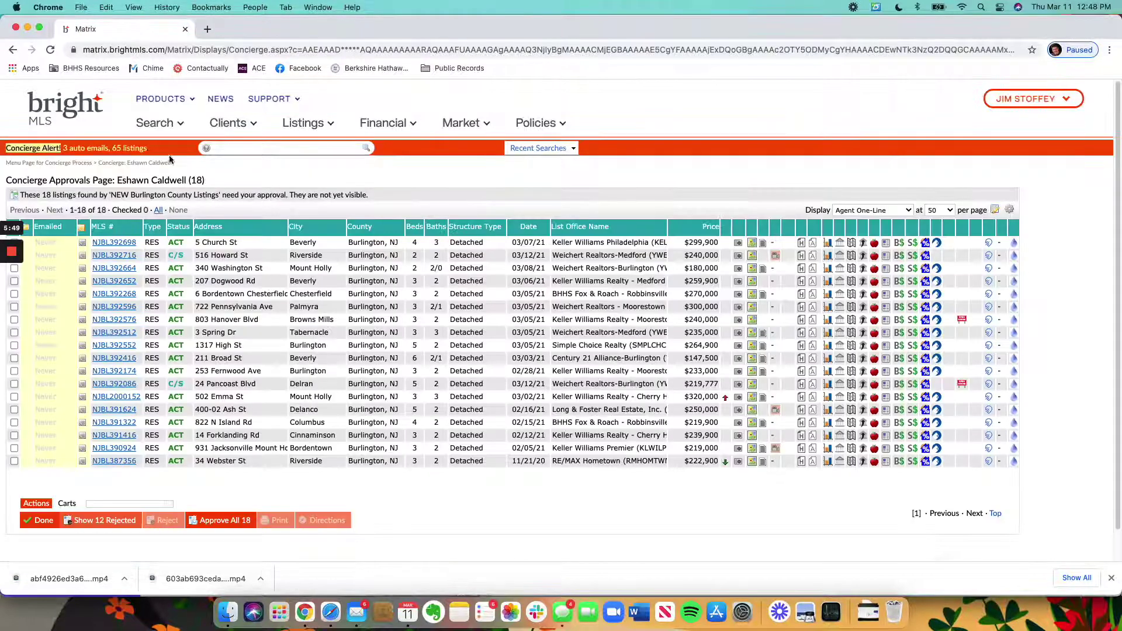
scroll(48, 227, down, 1)
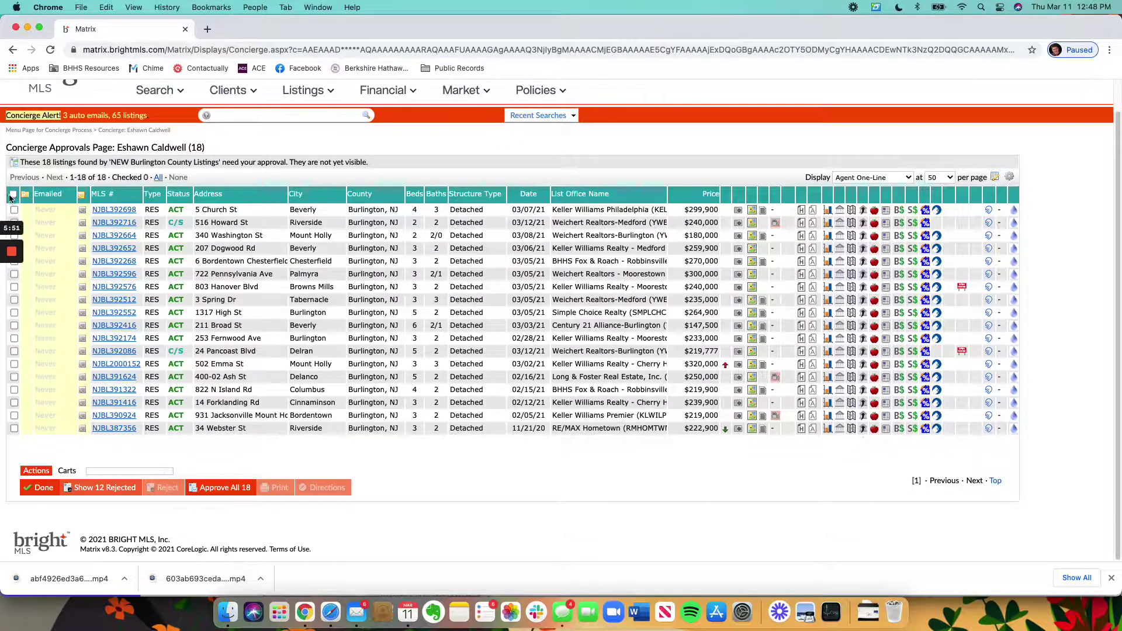
click(13, 193)
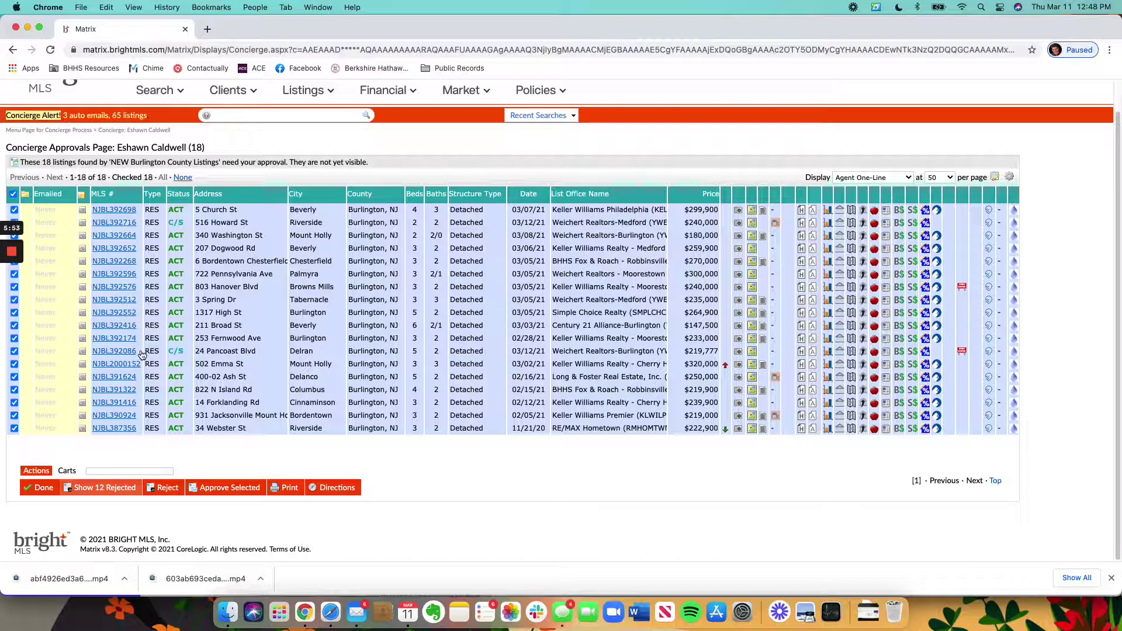
click(12, 193)
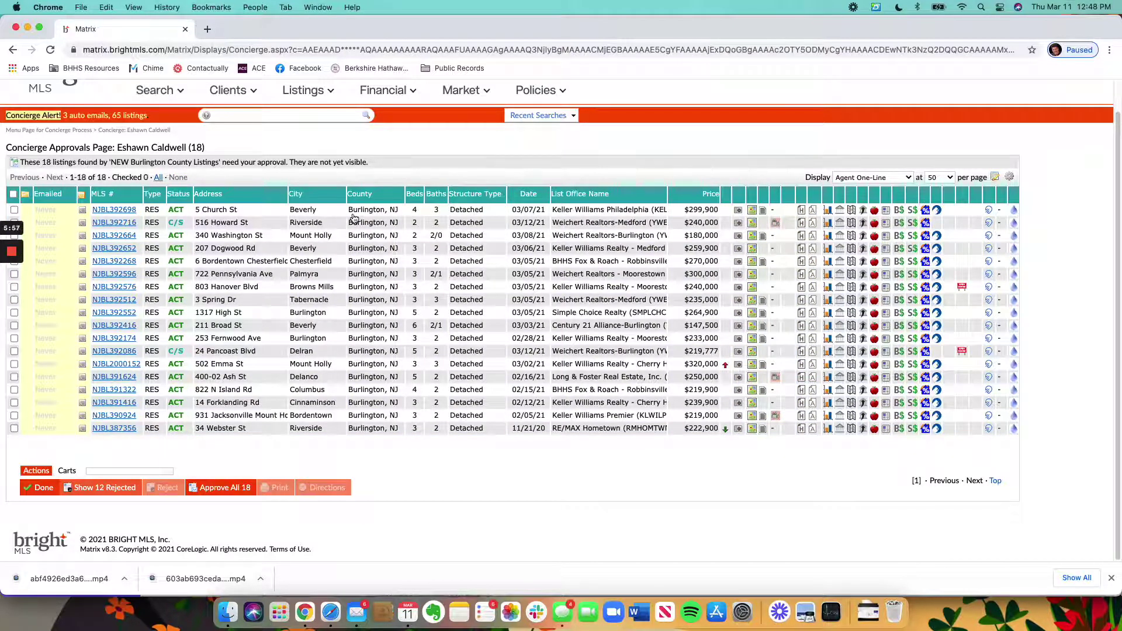
mouse_move(13, 256)
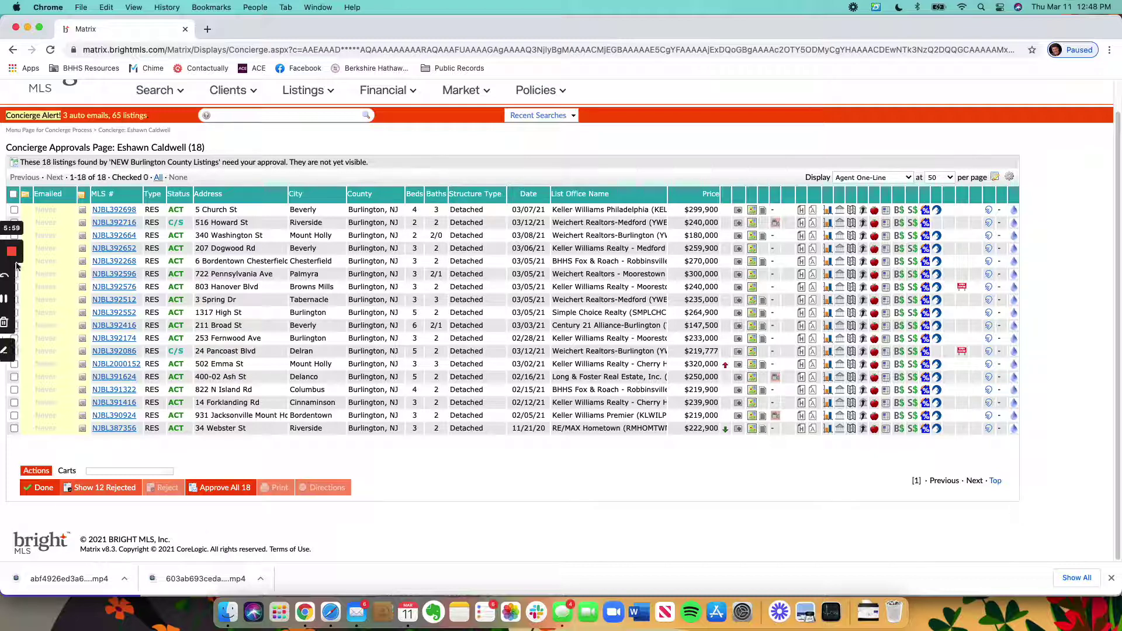